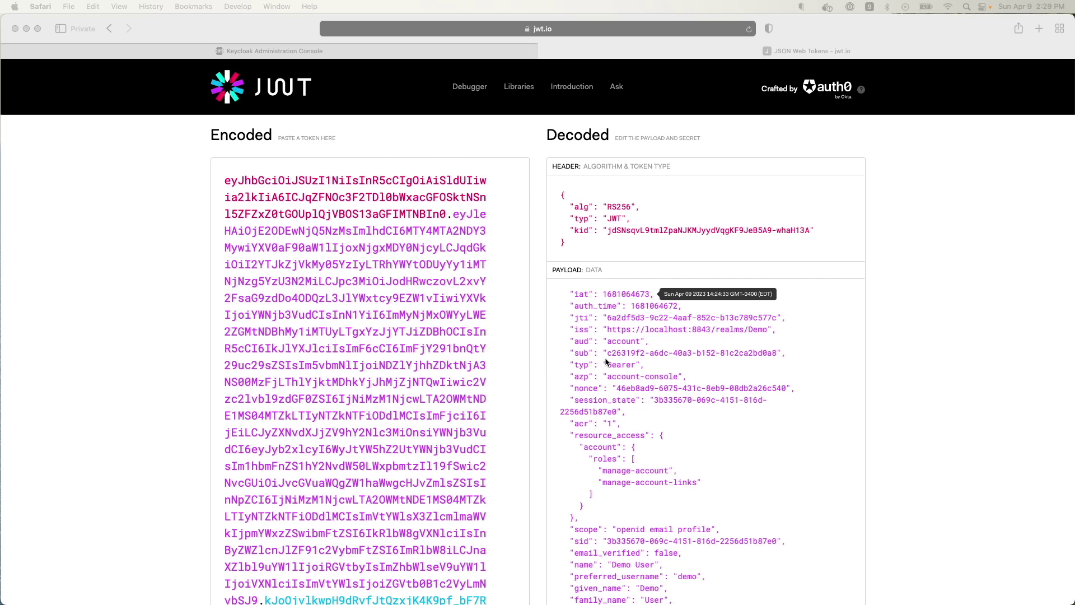
- Review the demo user's decoded token payload on jwt.io, then return to Keycloak's Client scopes page
scroll(610, 336, "down", 3)
scroll(613, 327, "up", 2)
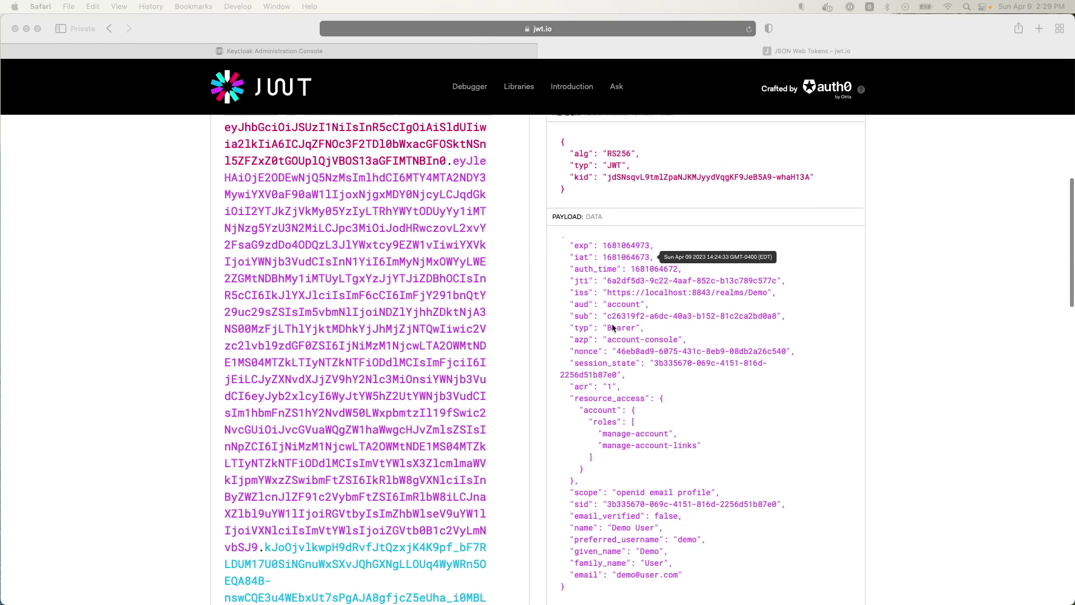
left_click(613, 336)
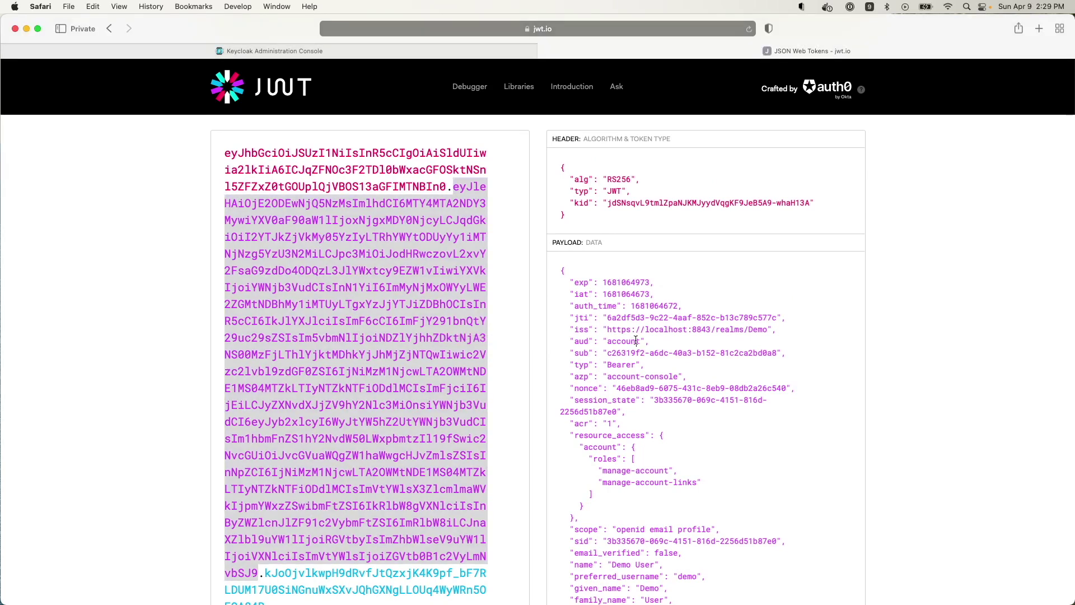
scroll(636, 340, "down", 3)
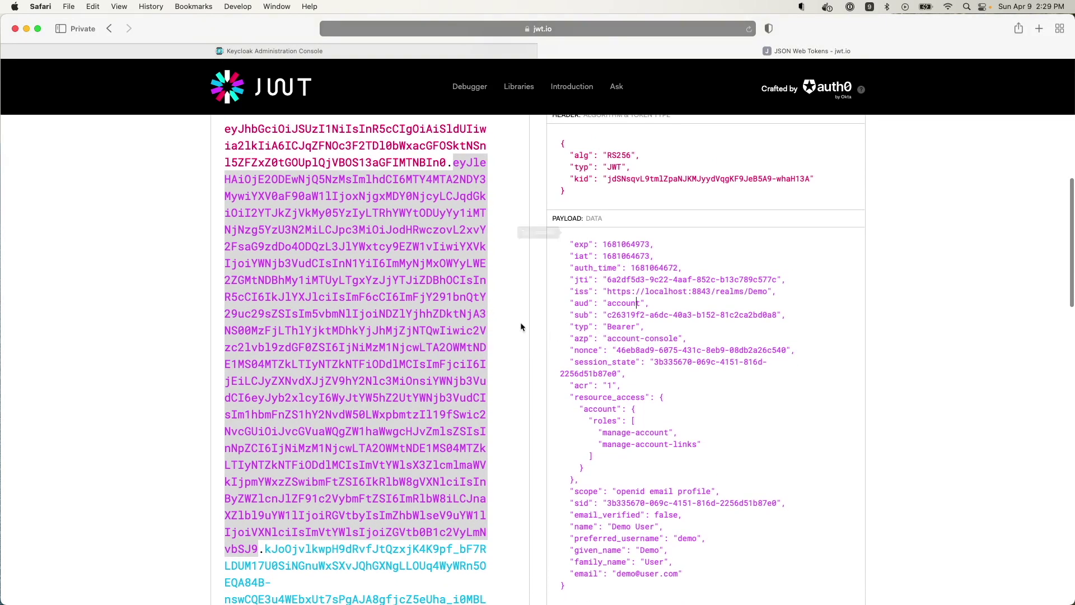
scroll(577, 343, "down", 5)
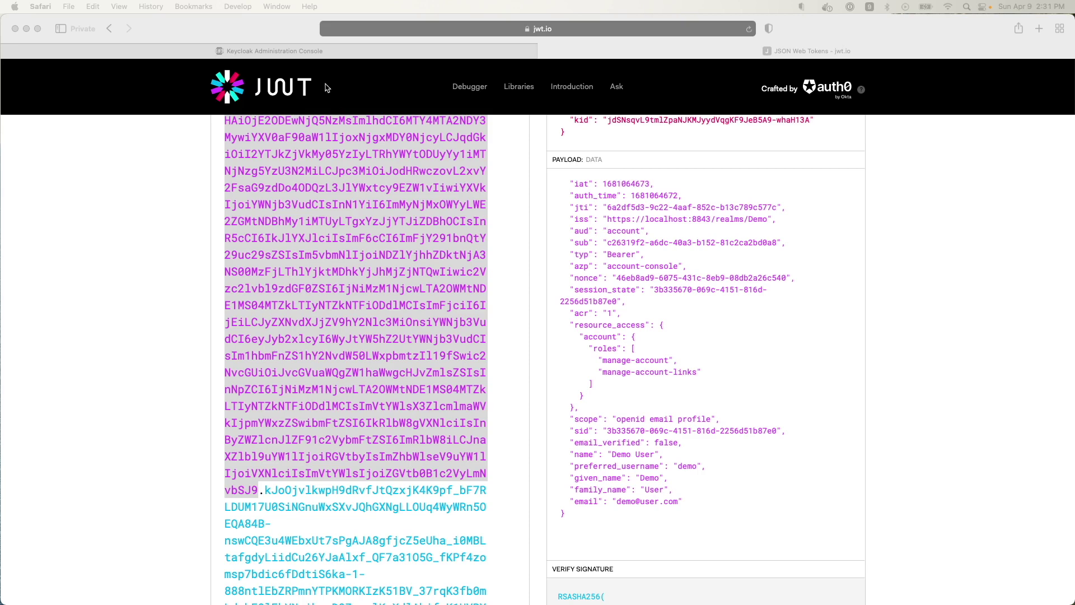
left_click(286, 52)
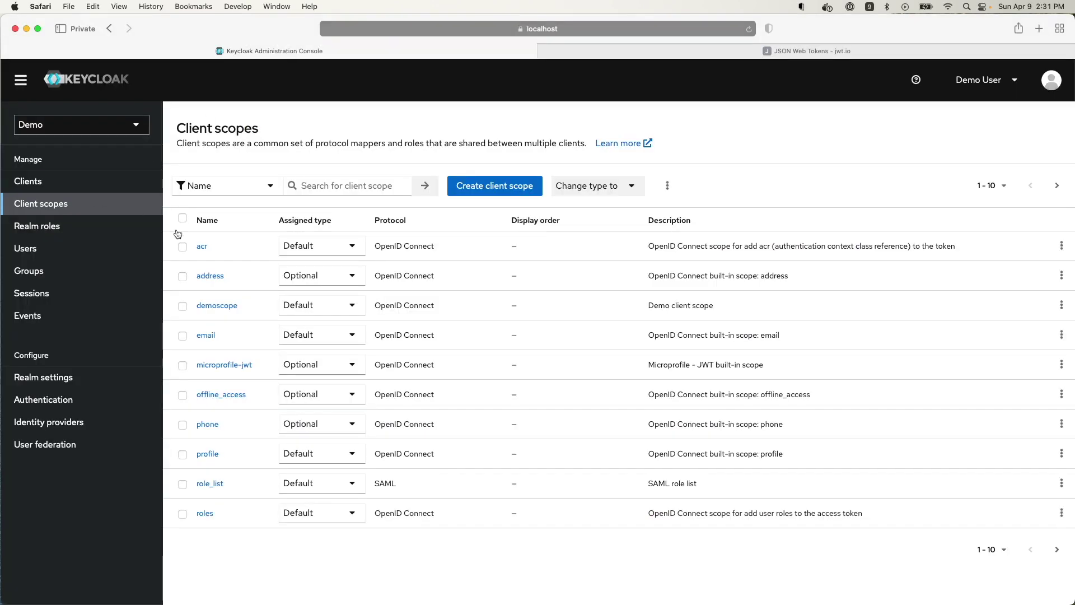
- Create a client scope named 'Custom Scope' with type None and save it
left_click(489, 184)
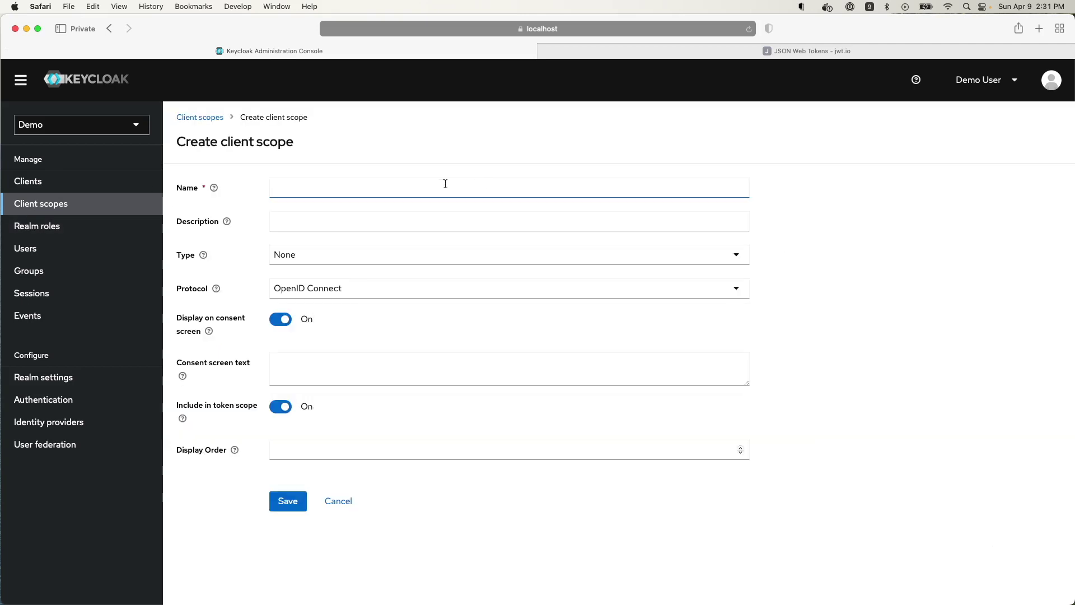
left_click(385, 189)
type("Custom Scope")
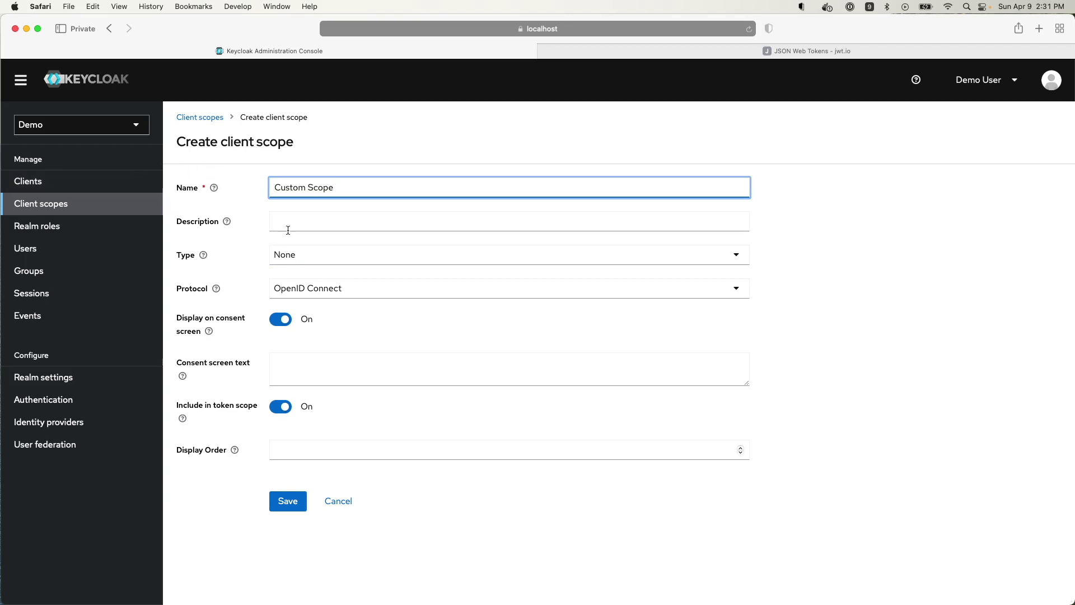
left_click(315, 261)
left_click(246, 246)
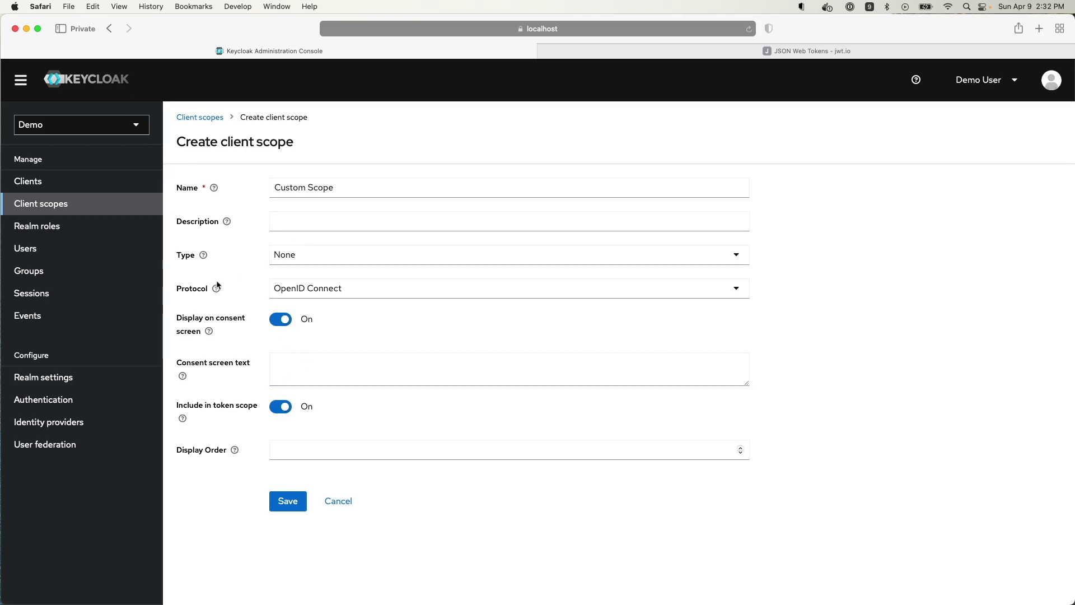
left_click(292, 500)
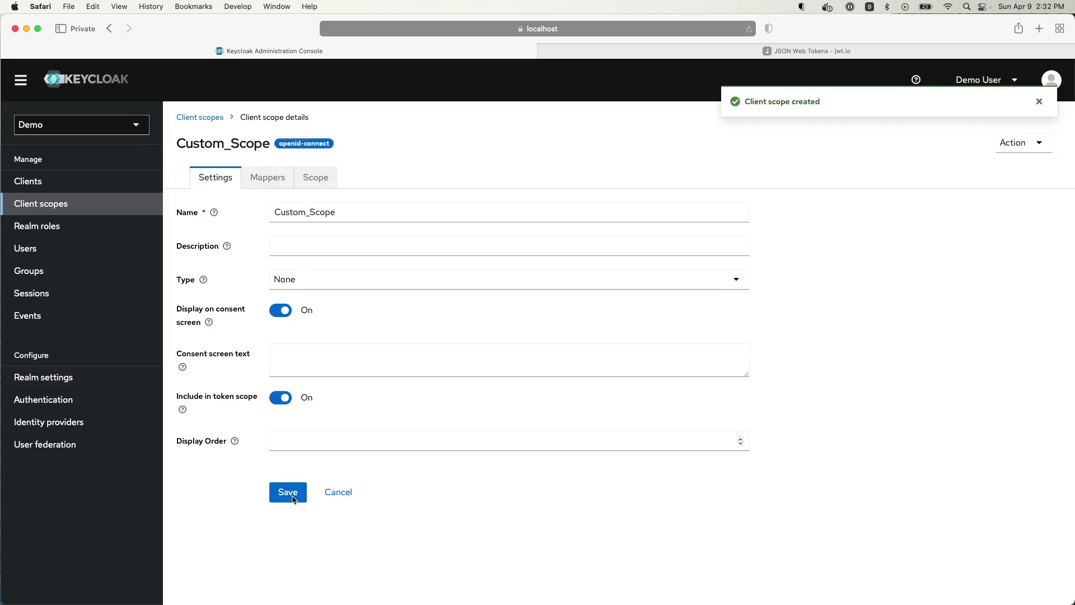
- Add the predefined birthdate User Attribute mapper to Custom_Scope and save its settings
left_click(266, 178)
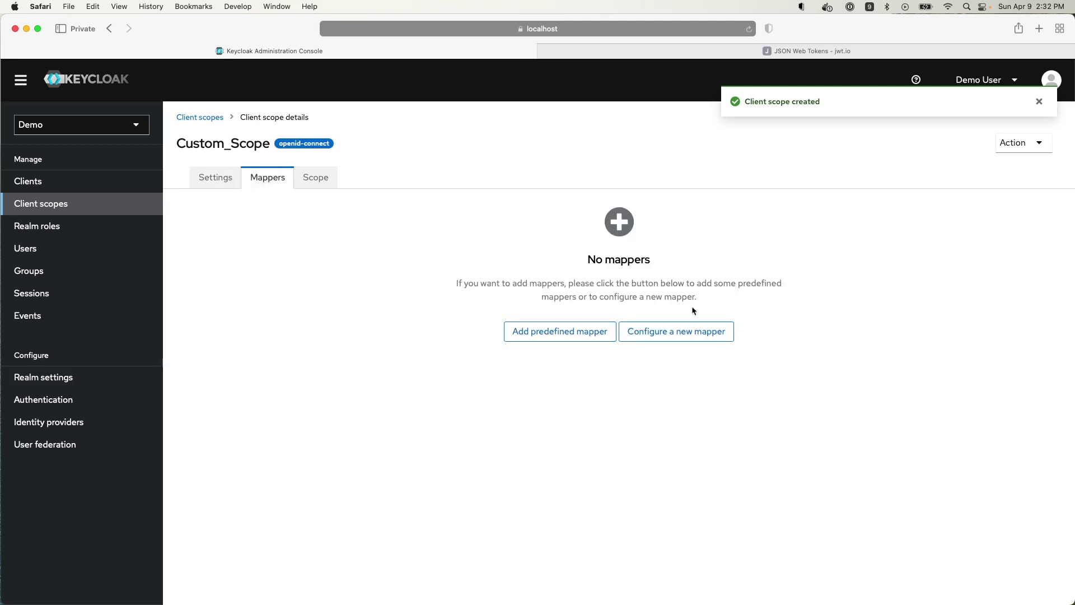
left_click(583, 332)
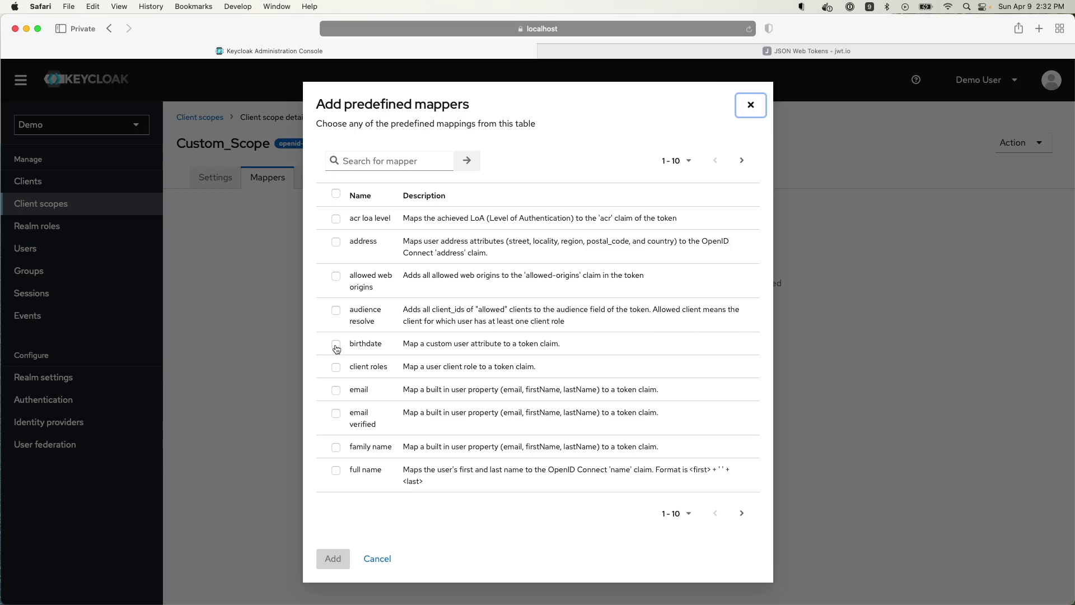
left_click(336, 345)
left_click(333, 558)
left_click(195, 266)
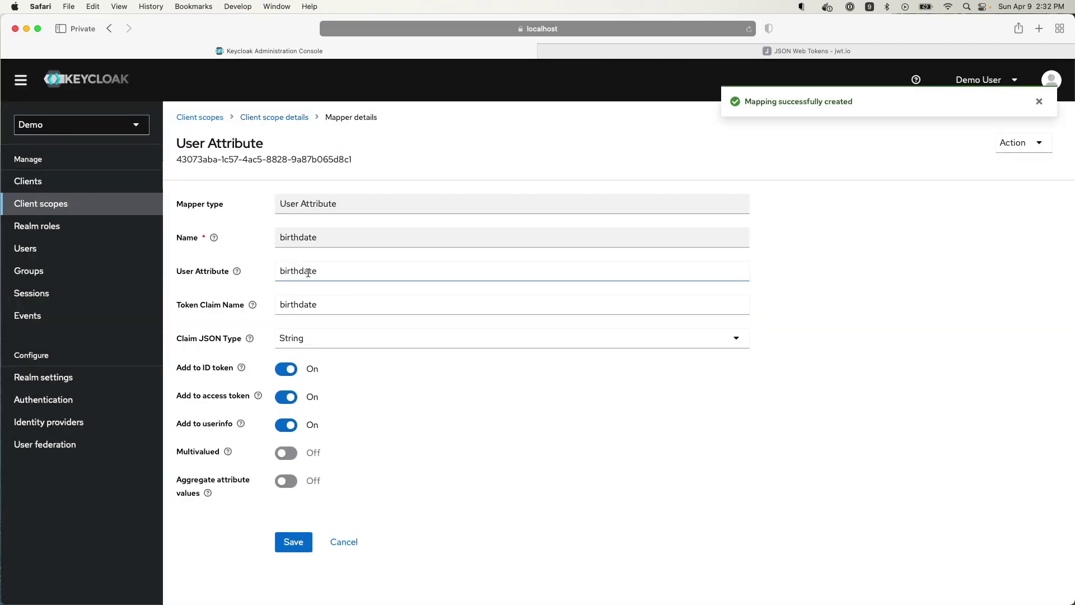
key("Return")
left_click(277, 118)
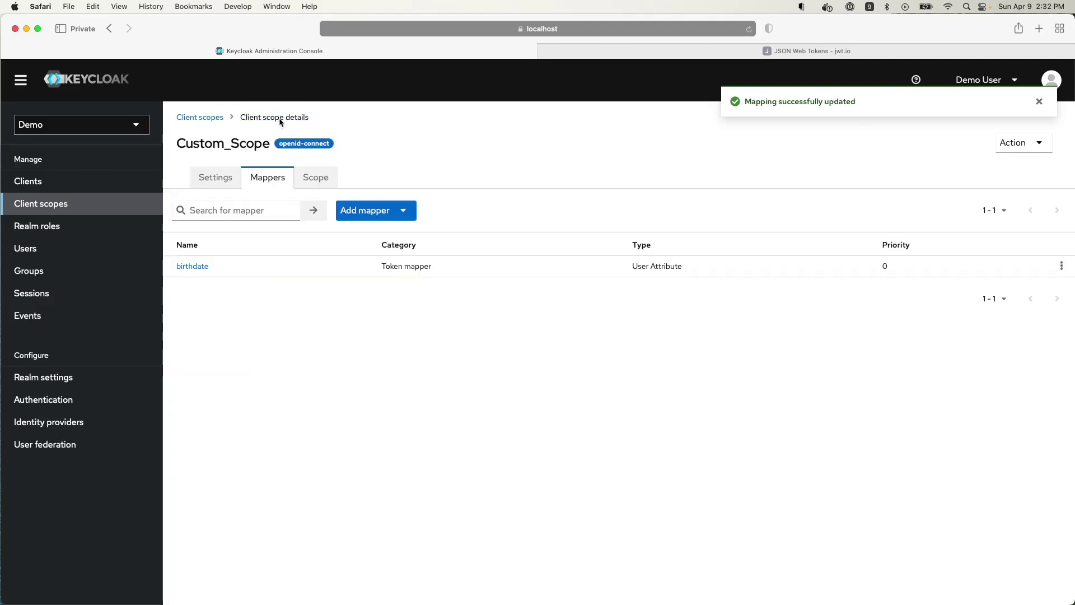
left_click(401, 215)
- Configure a User Attribute mapper named age, with user attribute age and token claim age
left_click(393, 269)
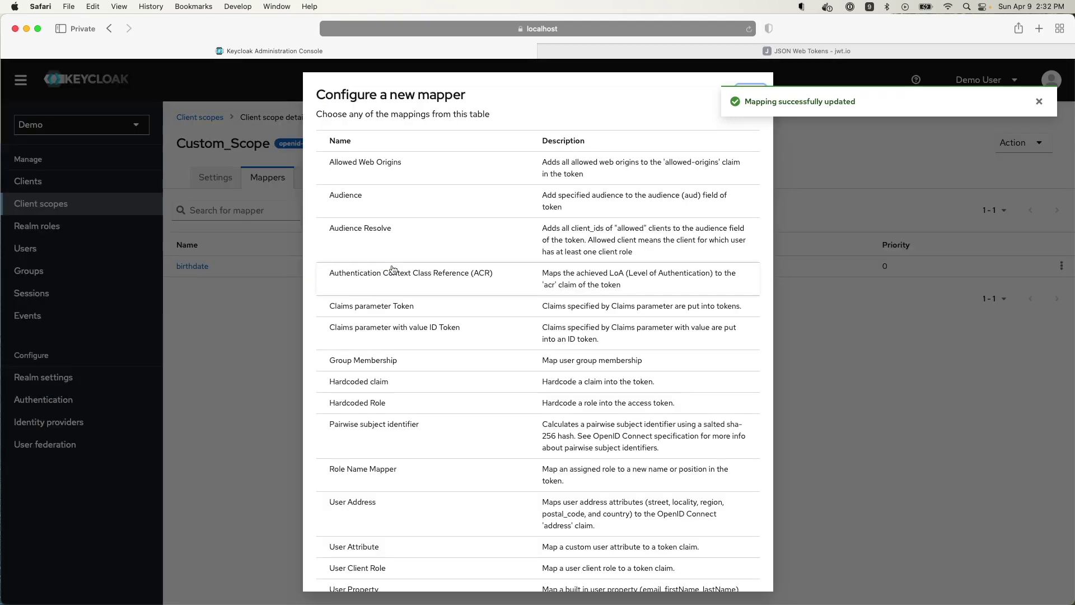
scroll(380, 370, "down", 4)
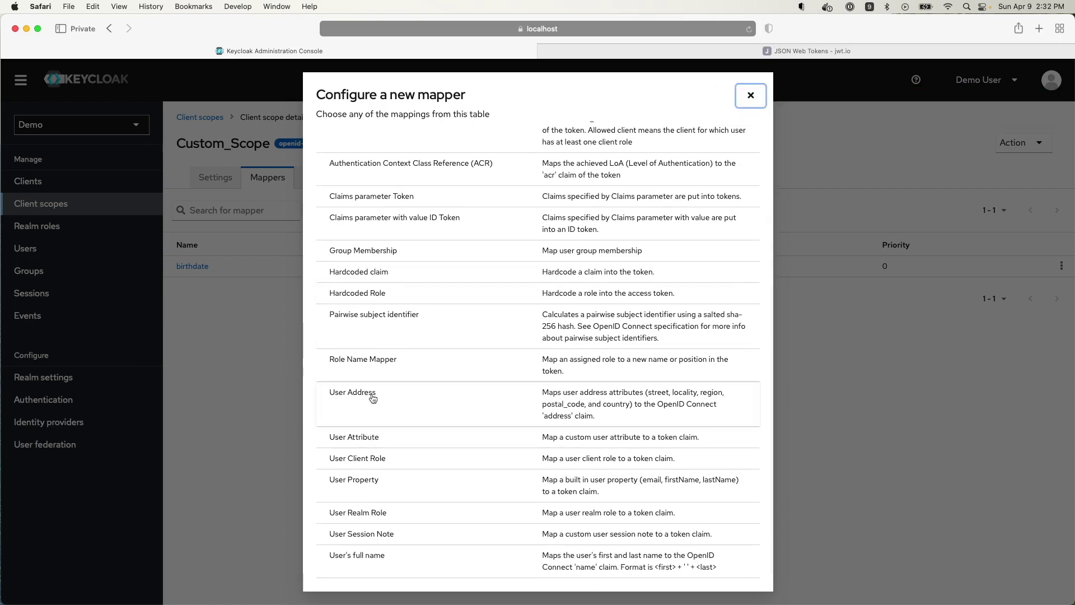
left_click(358, 442)
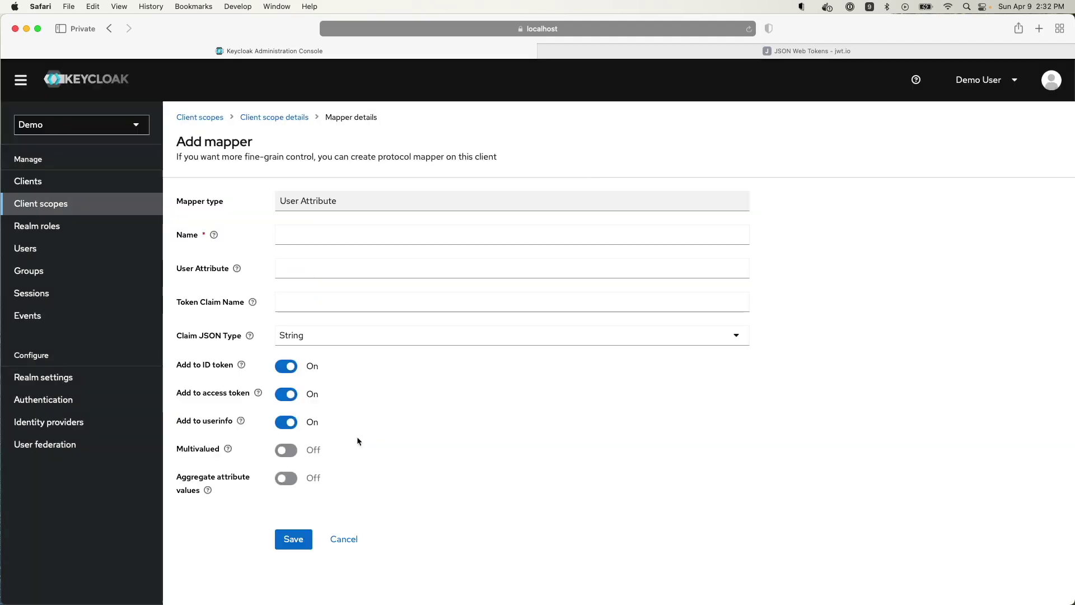
left_click(305, 230)
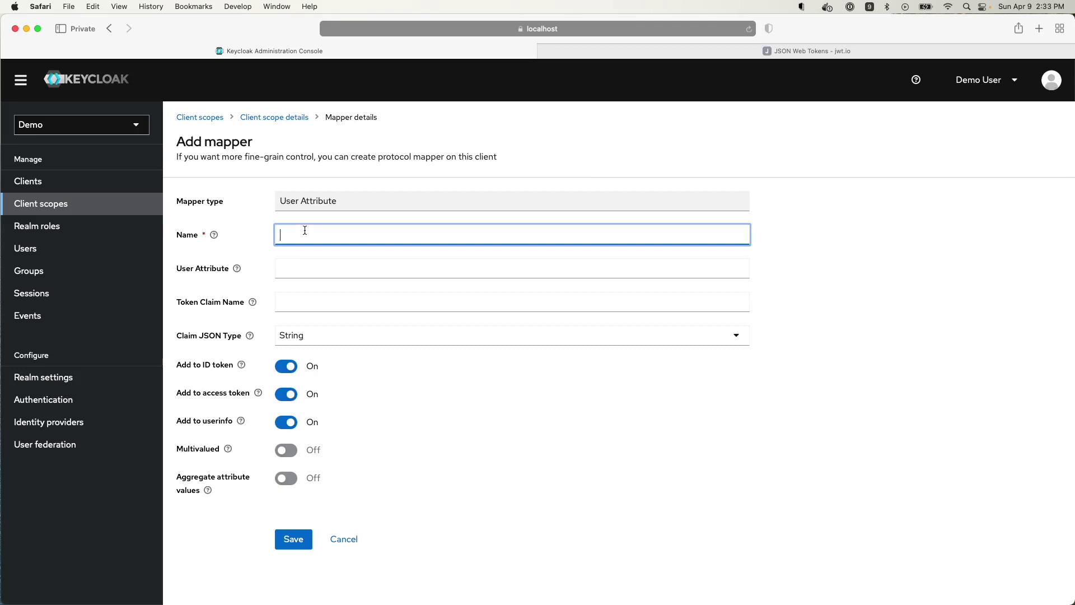
type("age")
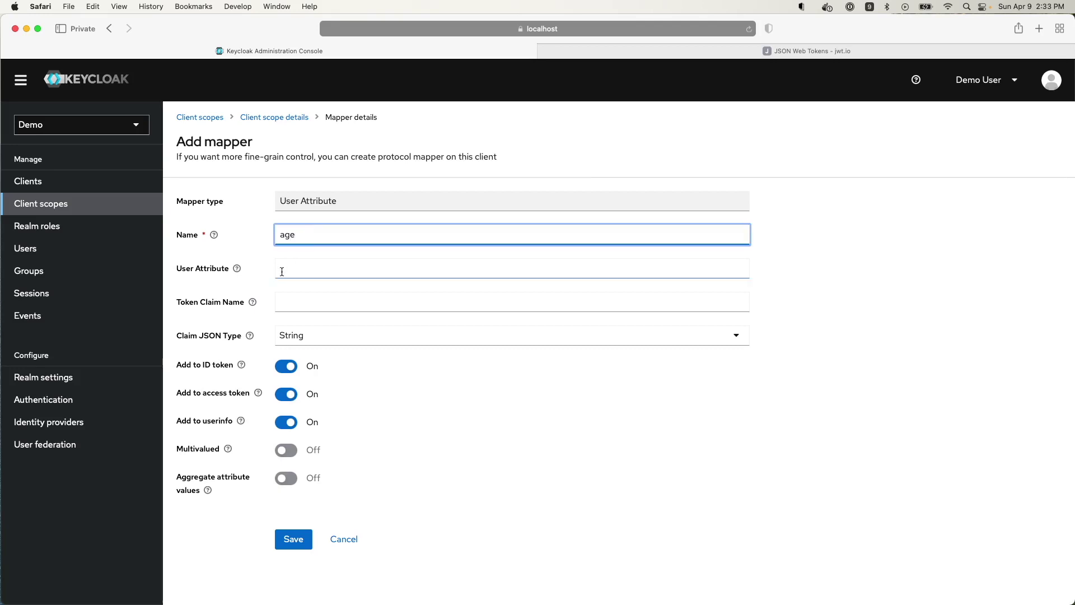
left_click(299, 273)
type("a")
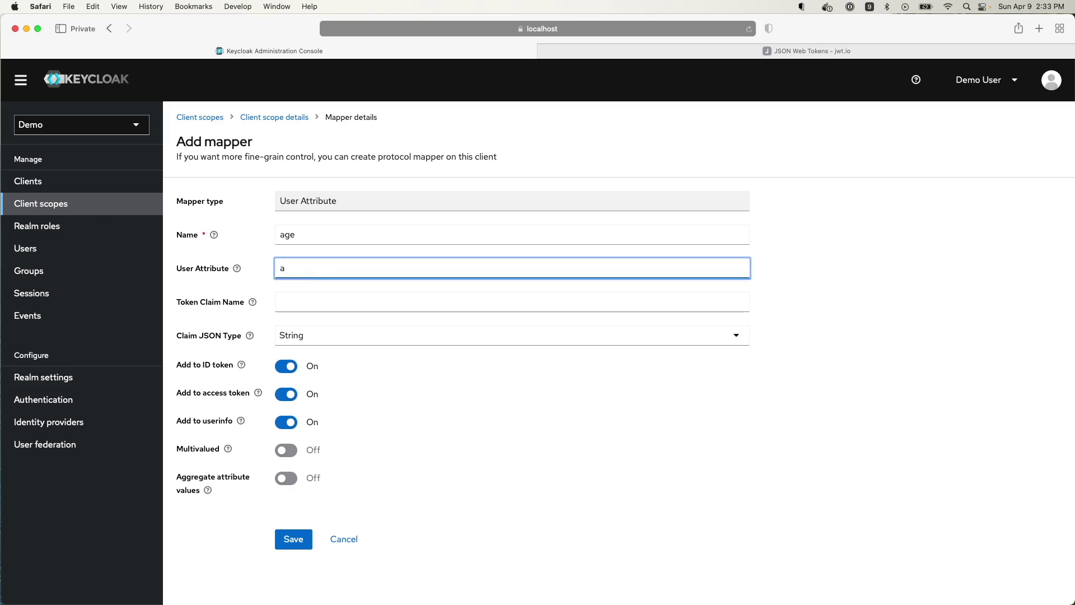
type("ge")
left_click(300, 303)
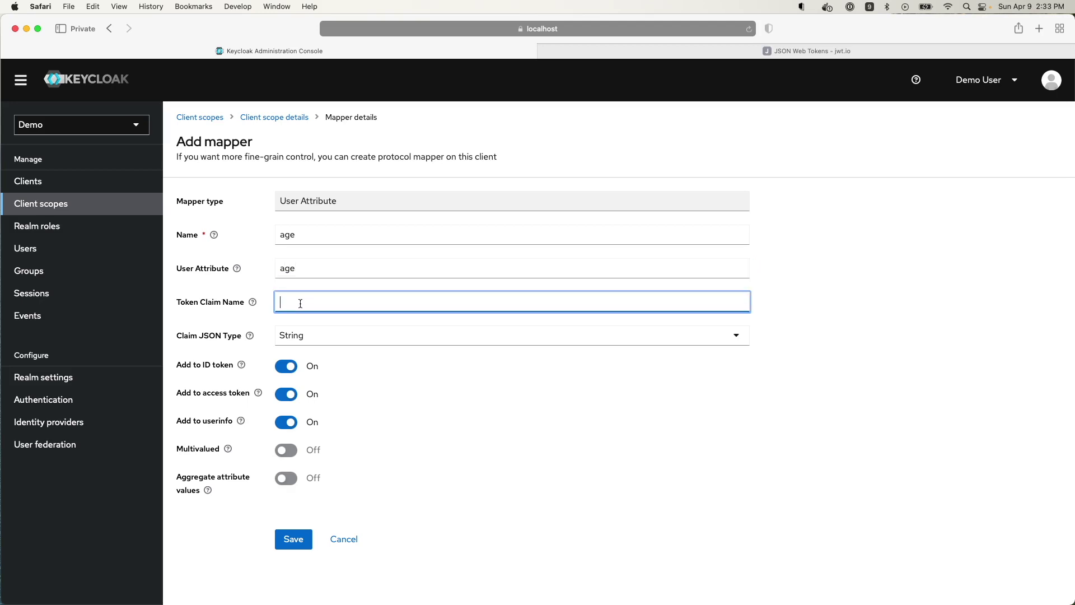
type("age")
left_click(665, 54)
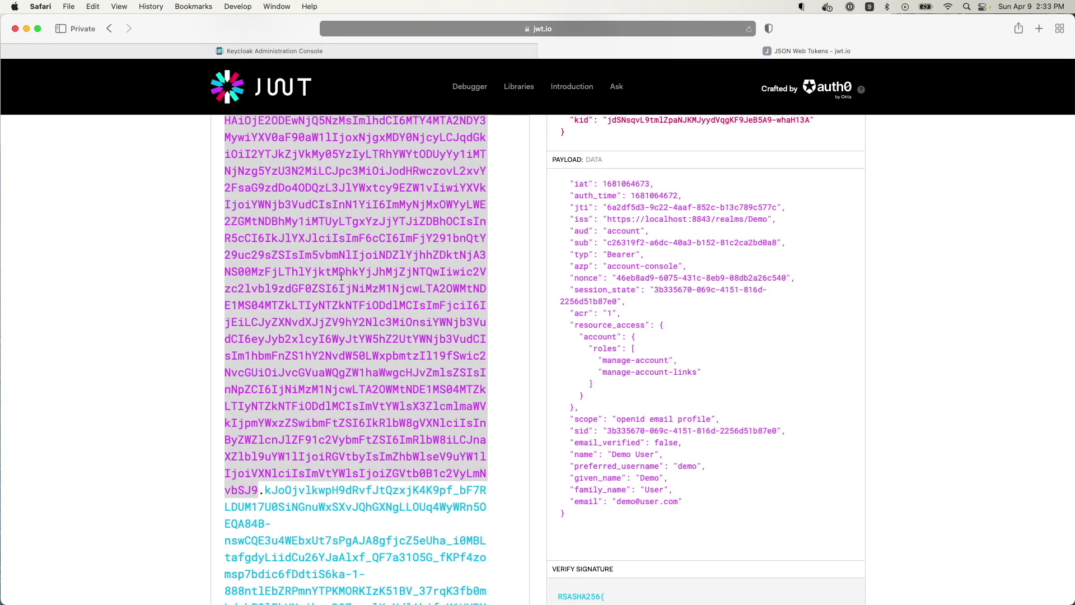
left_click(380, 52)
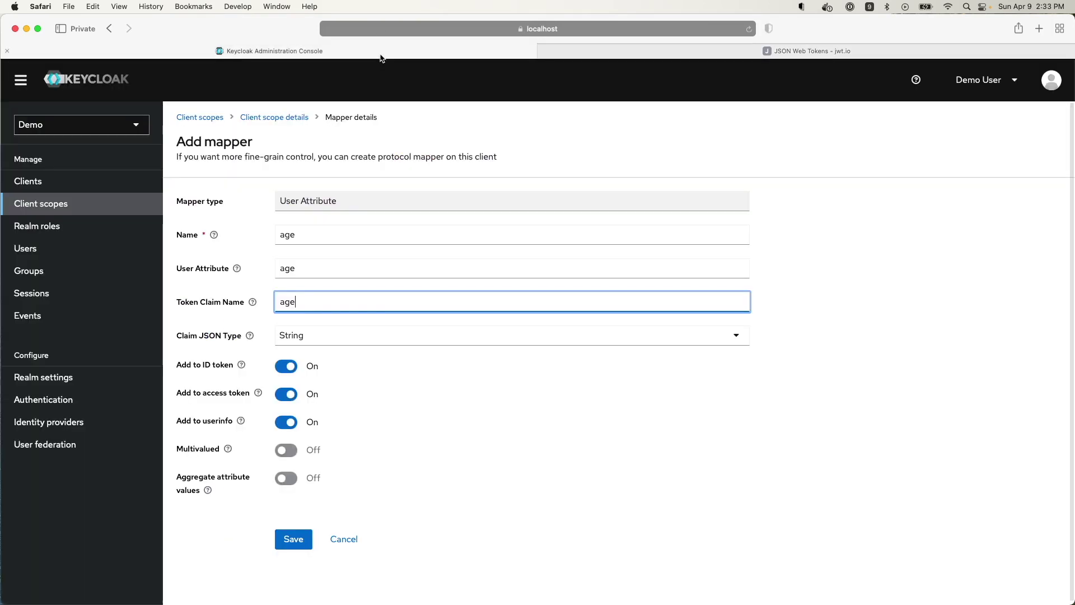
left_click(301, 541)
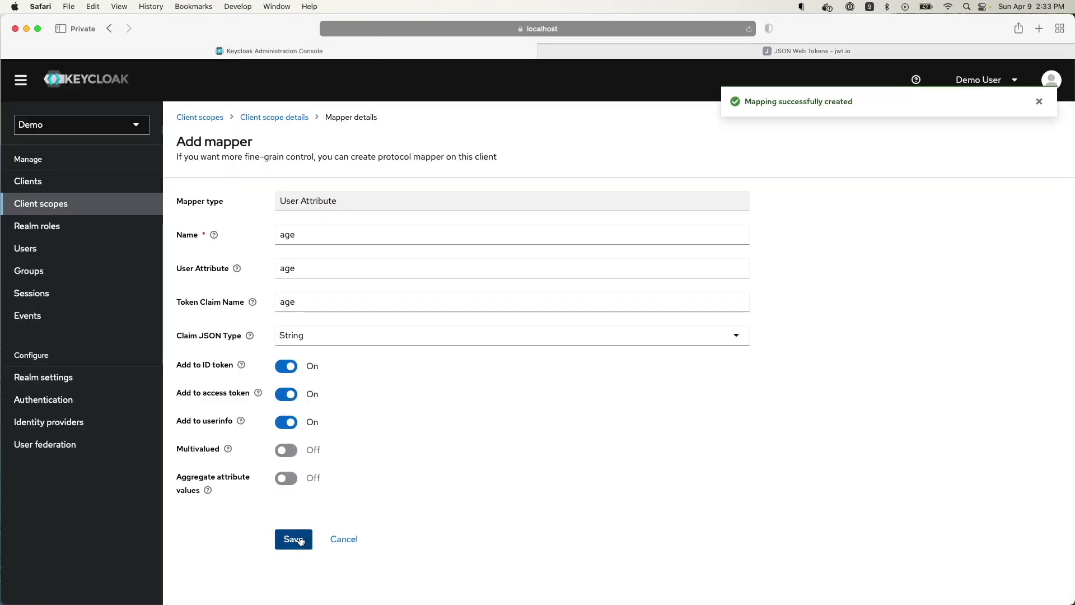
- Give the demo user a birthdate attribute with value 'April 9th 2000'
left_click(30, 252)
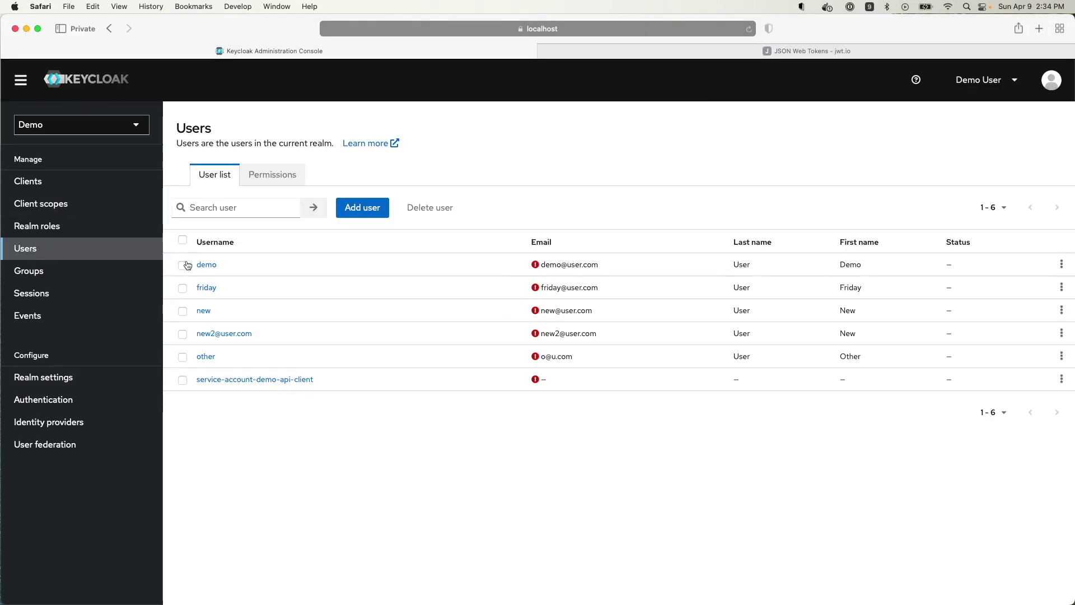
left_click(208, 265)
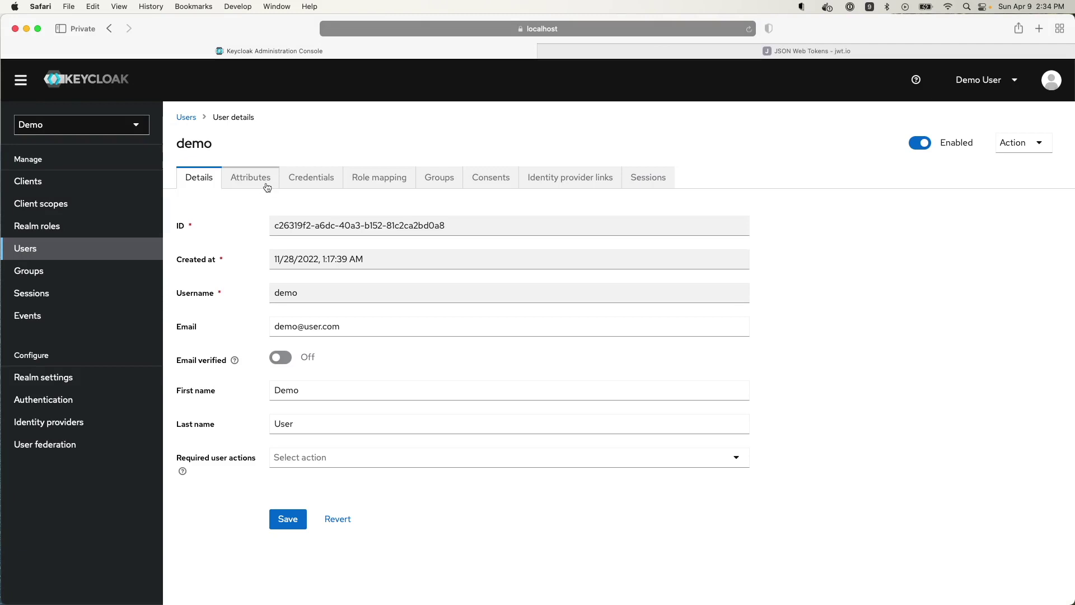
left_click(253, 180)
left_click(207, 234)
type("birthdate")
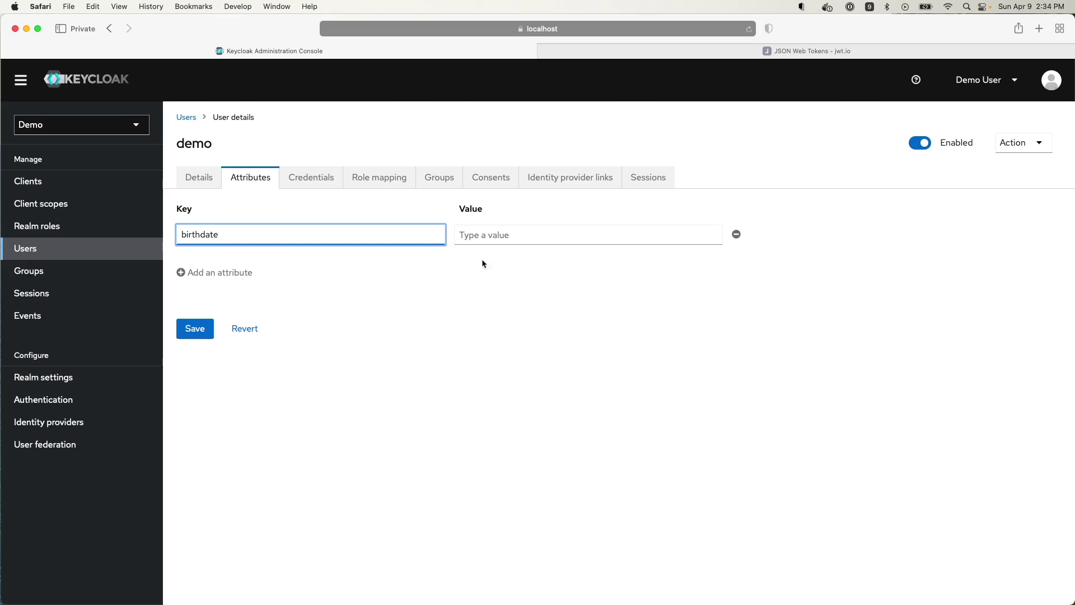
left_click(511, 233)
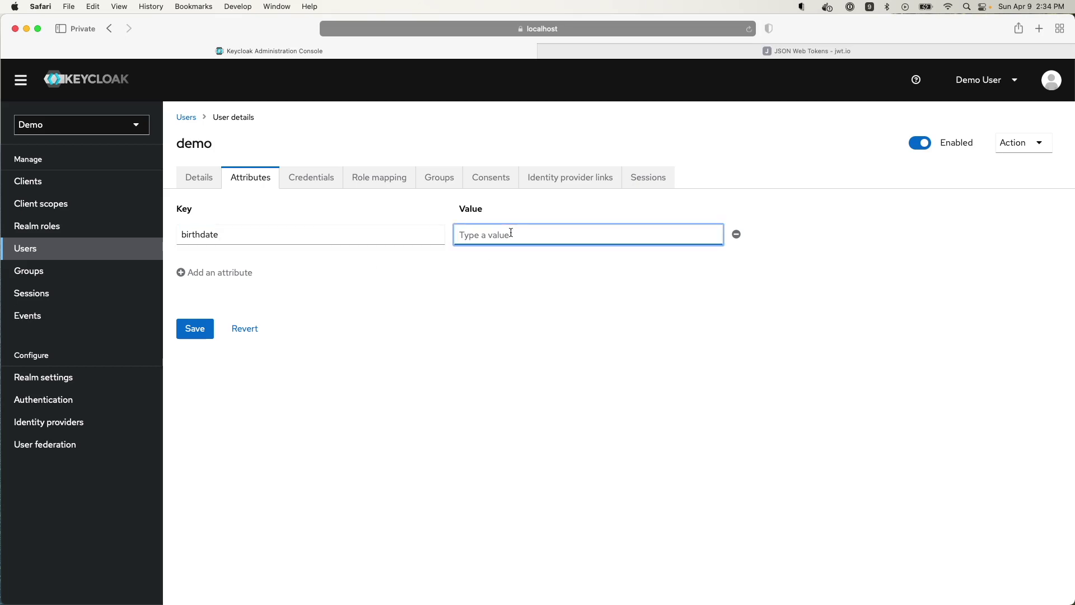
type("pril 9th 200")
left_click(460, 234)
type("A")
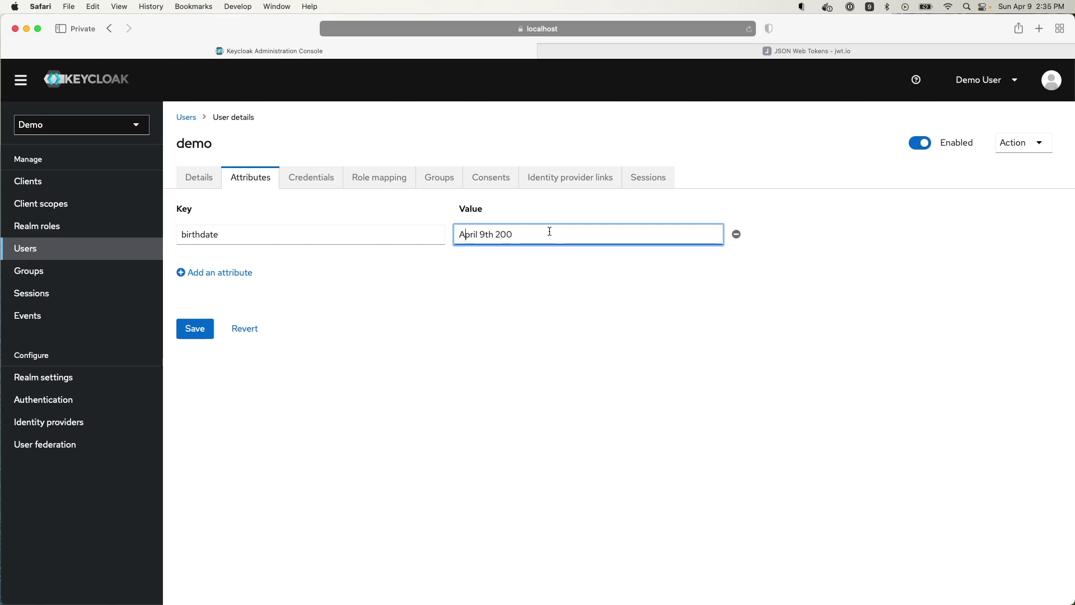
- Add an age attribute with value 23 to the demo user and save
left_click(213, 273)
type("age")
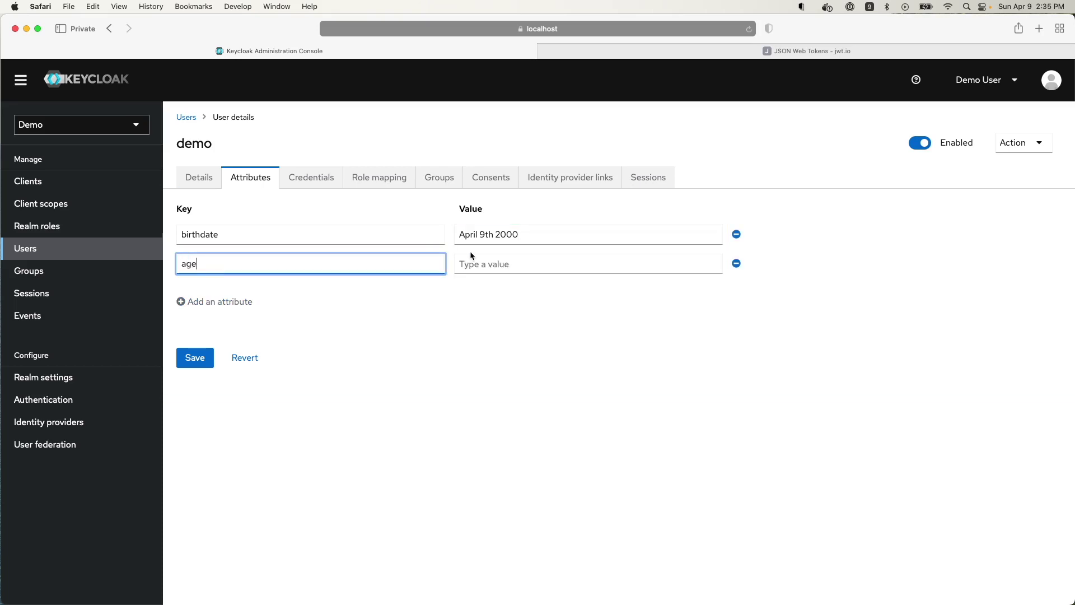
left_click(495, 264)
type("23")
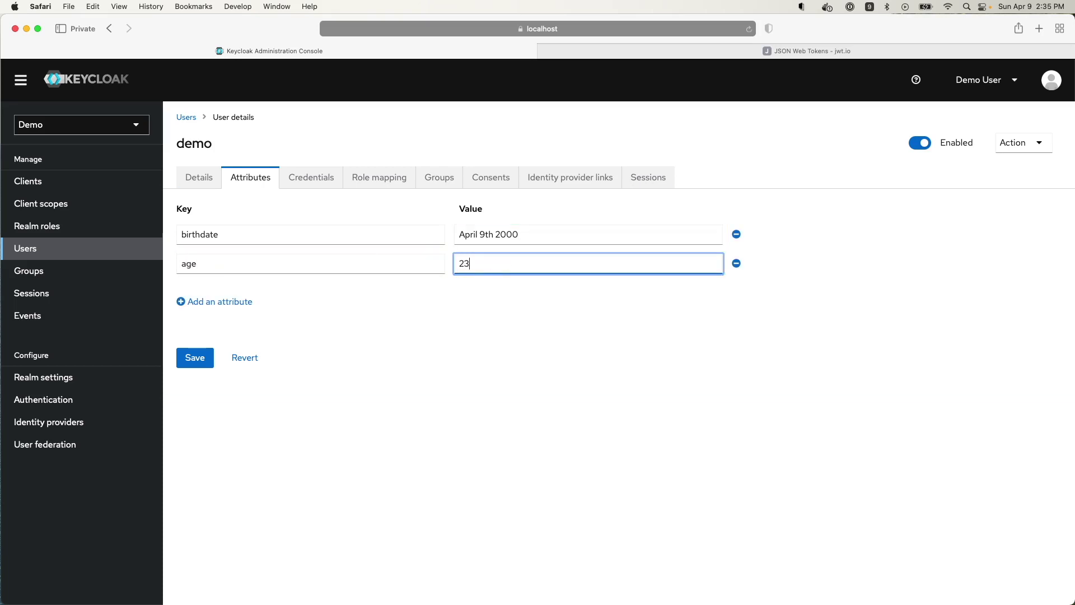
left_click(520, 318)
left_click(192, 358)
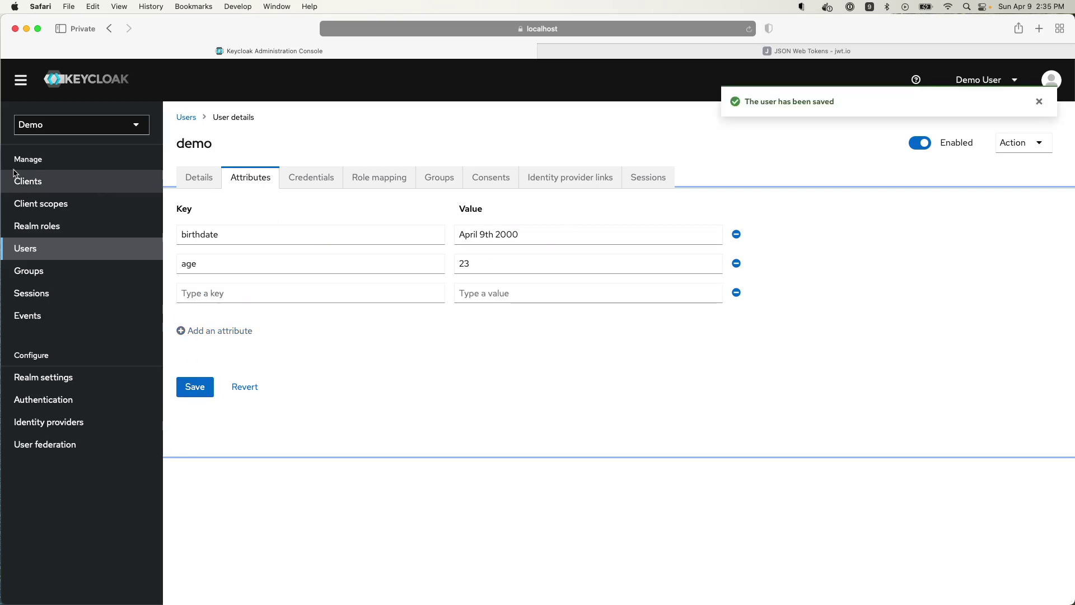
- Open the account-console client's Client scopes tab and start adding a client scope
left_click(48, 181)
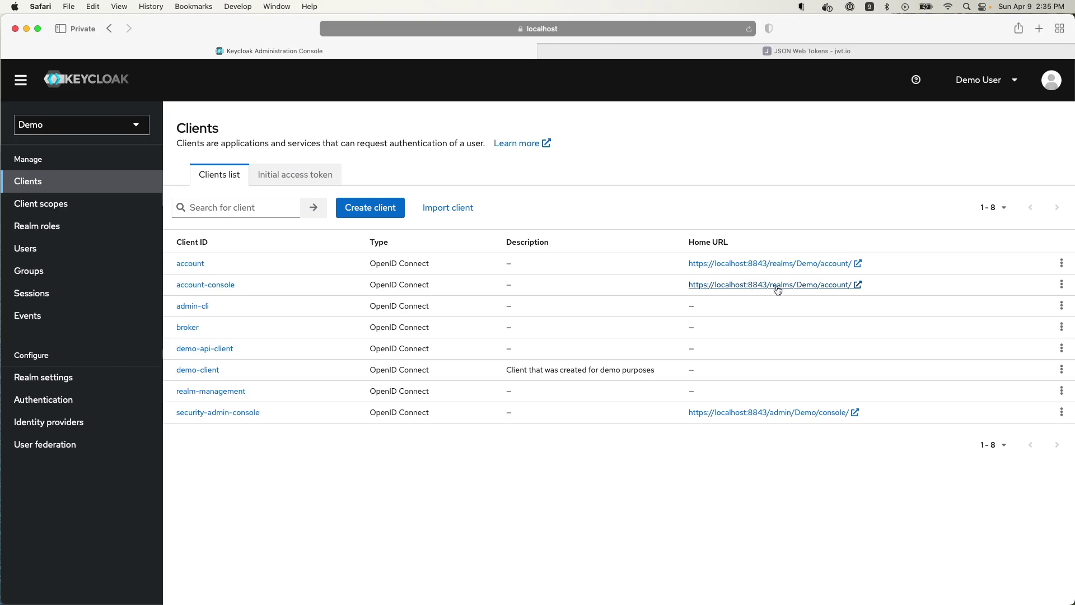
left_click(223, 285)
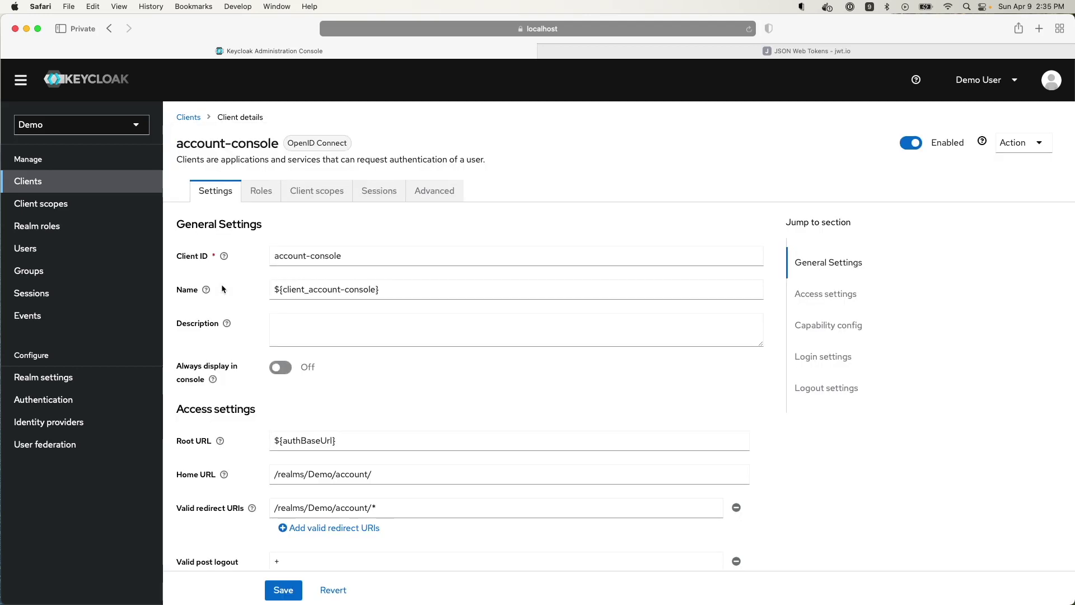
left_click(294, 194)
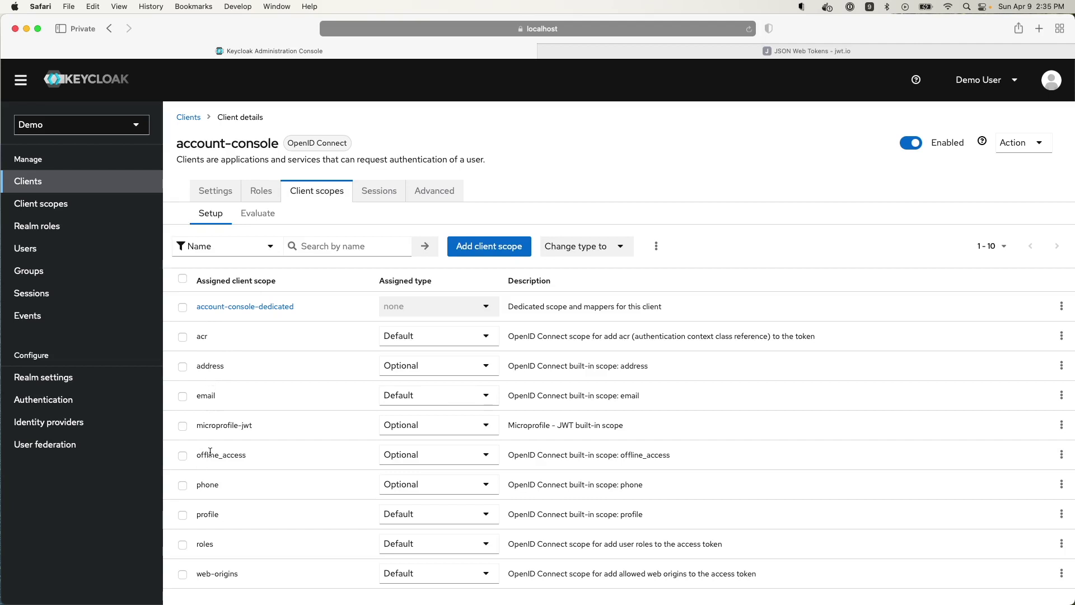
left_click(473, 246)
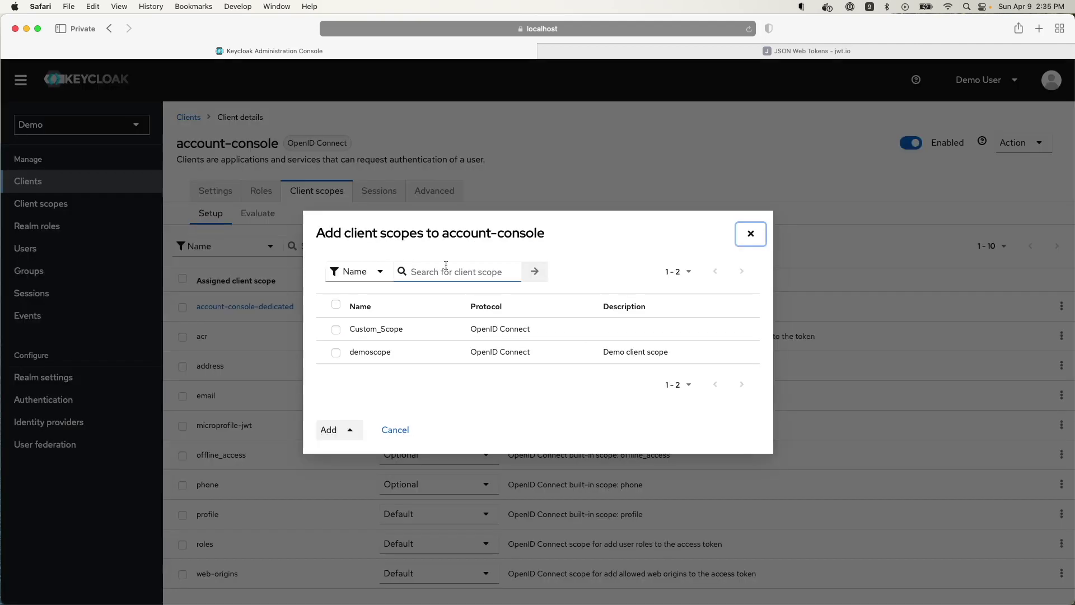
- Assign Custom_Scope to account-console as a Default client scope
left_click(336, 330)
left_click(327, 430)
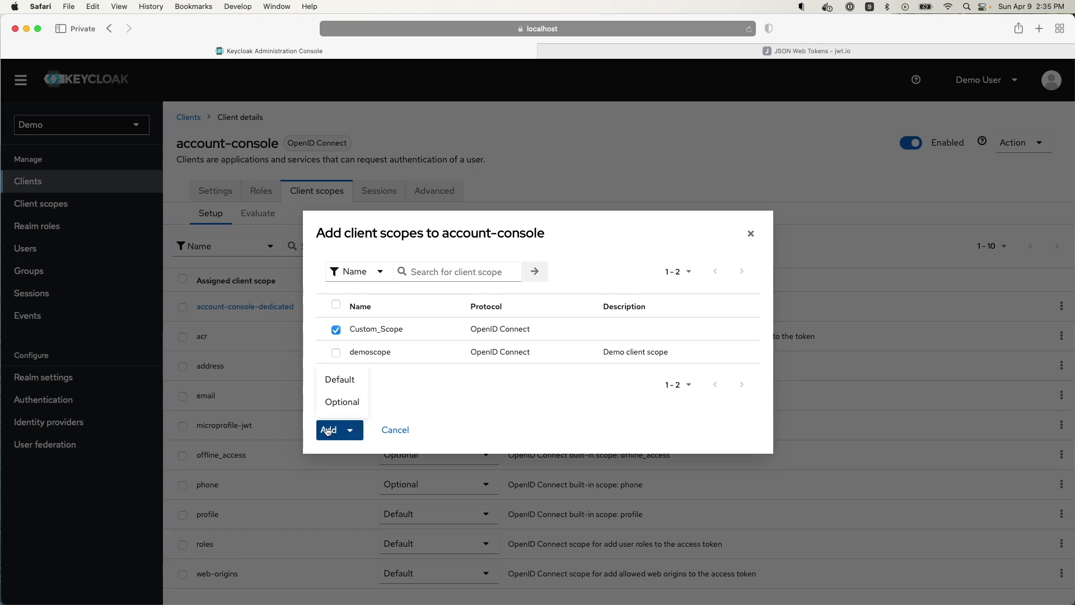
left_click(349, 381)
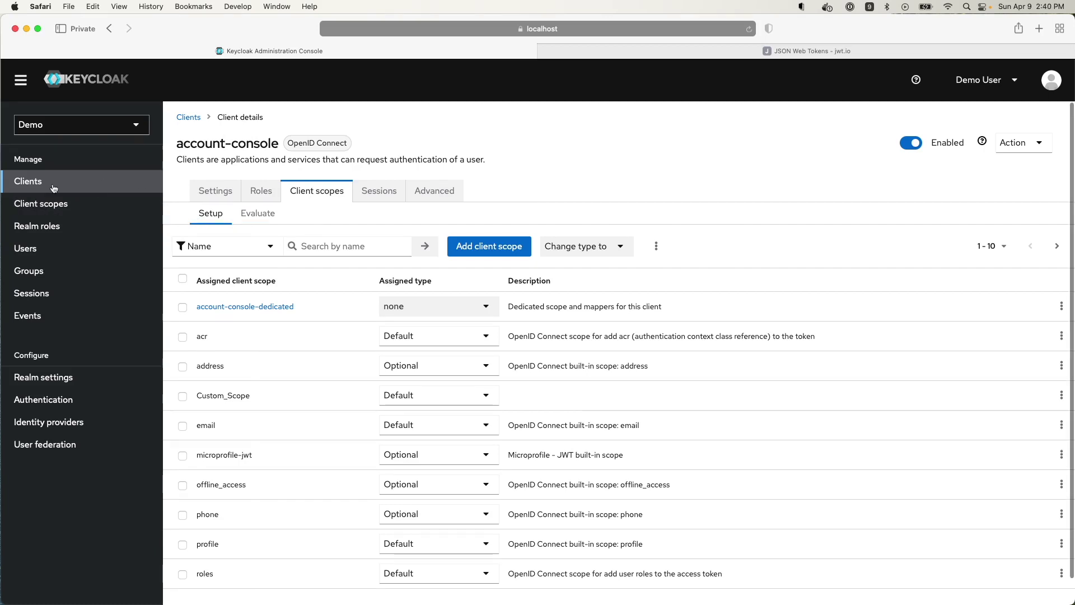
- Open the account-console Home URL sign-in page in a new tab and attach the web inspector
left_click(38, 180)
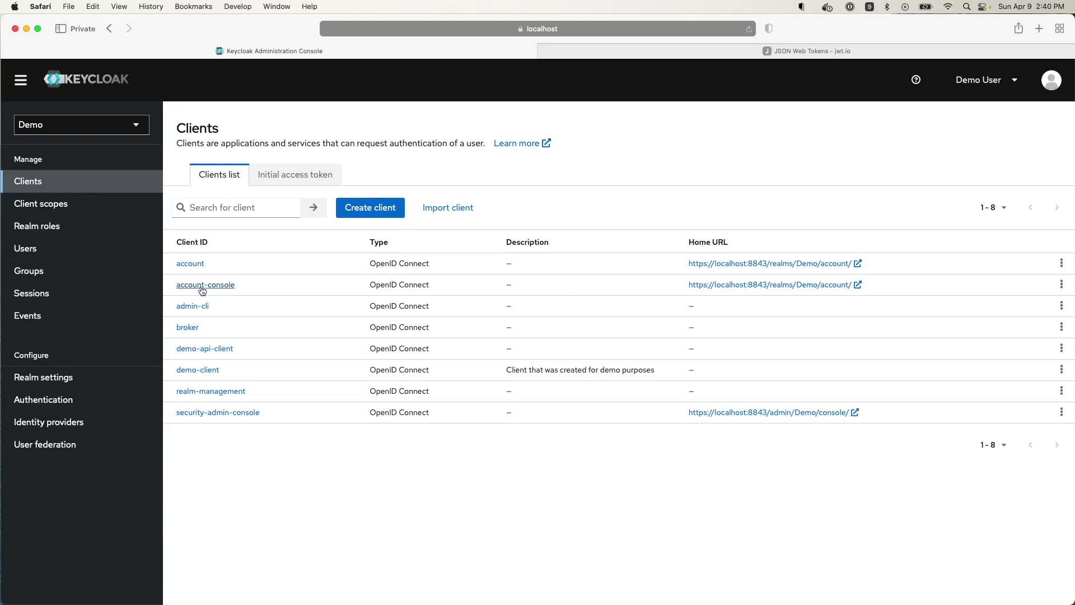
left_click(704, 285)
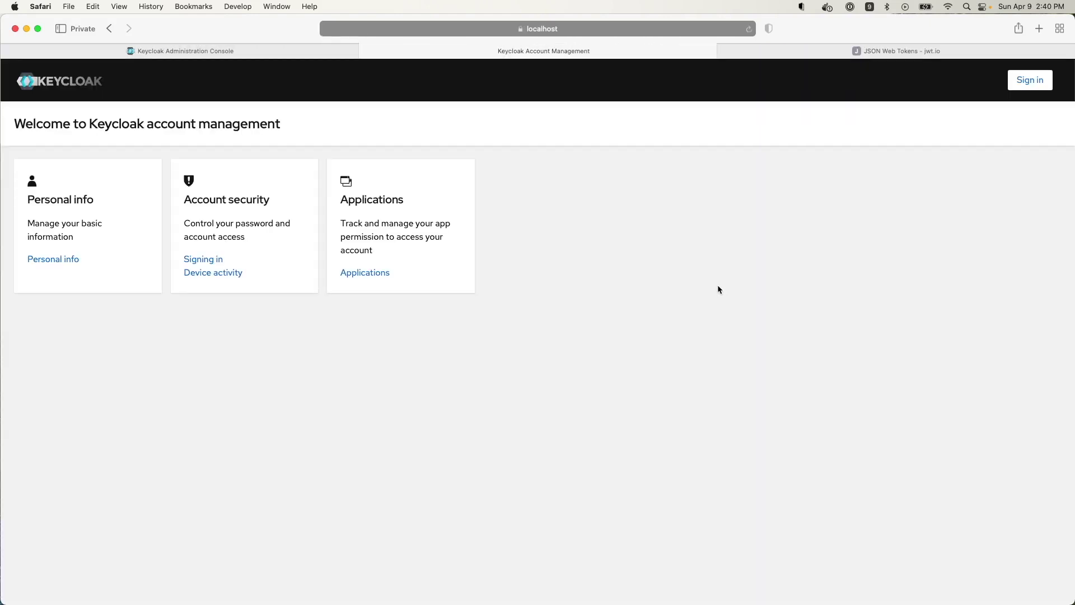
left_click(1017, 79)
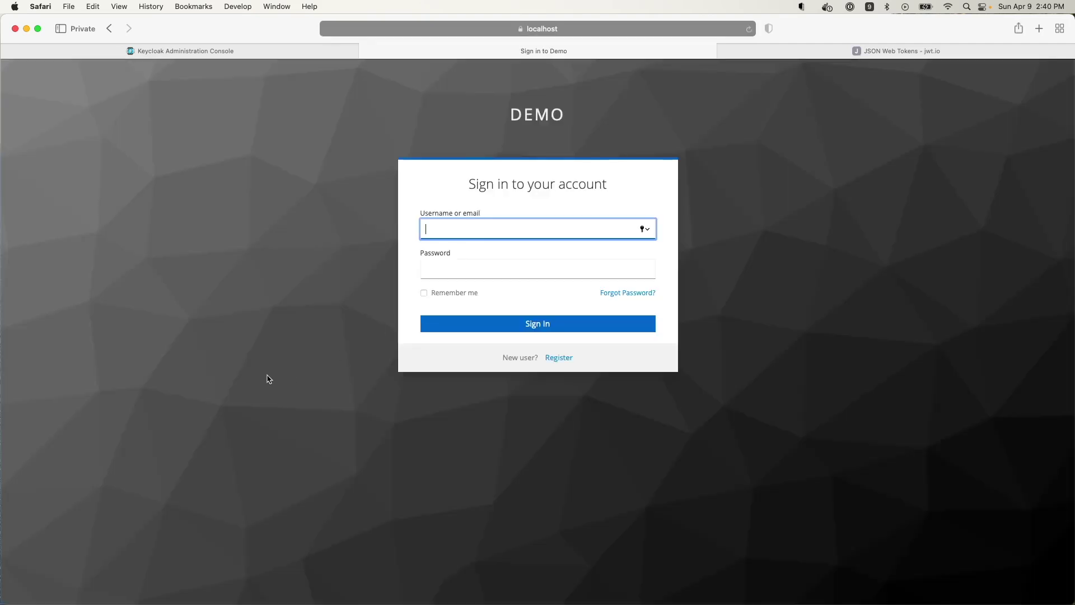
right_click(258, 376)
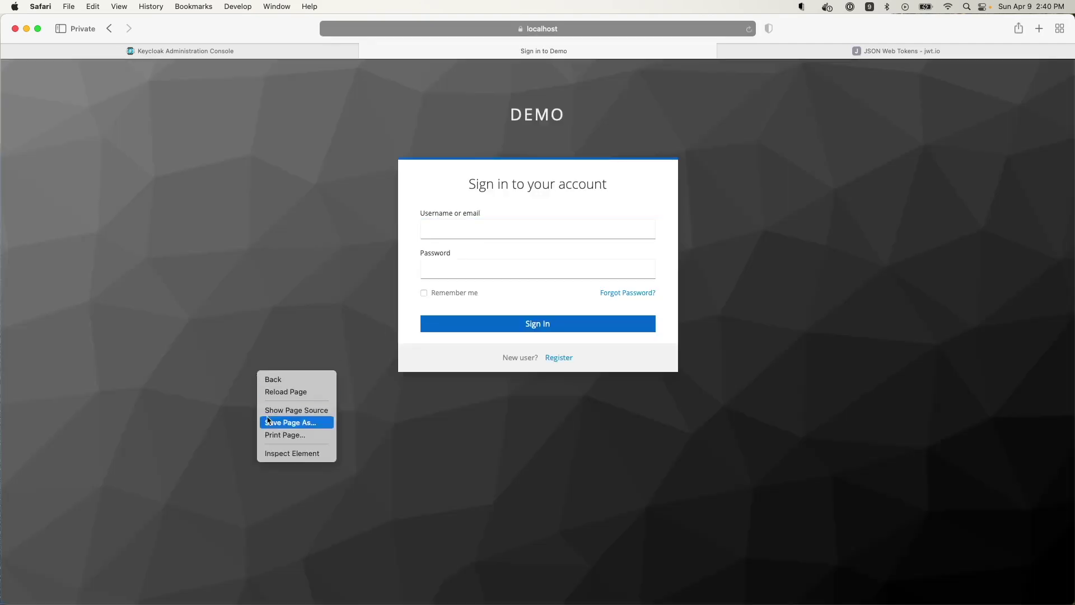
left_click(283, 451)
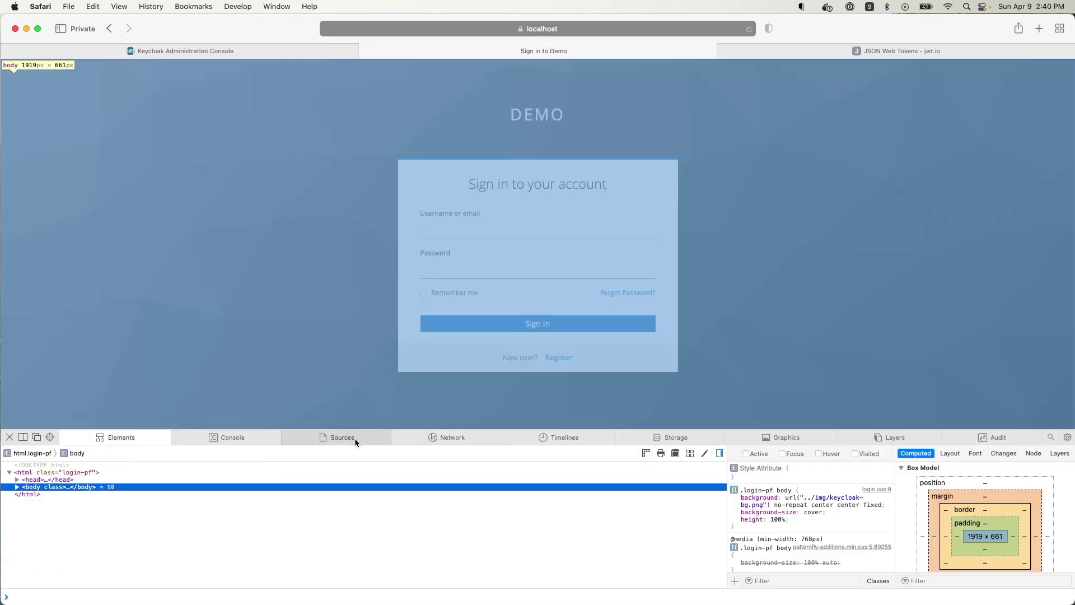
- Show the inspector's Network tab and sign in as the demo user with its password
left_click(453, 437)
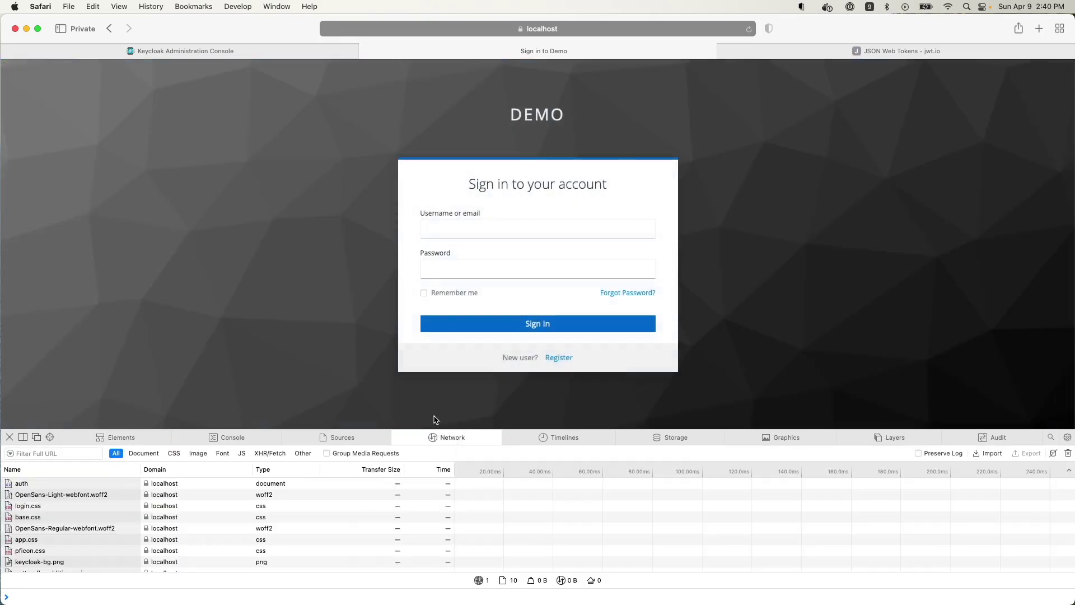
left_click(488, 233)
left_click(488, 233)
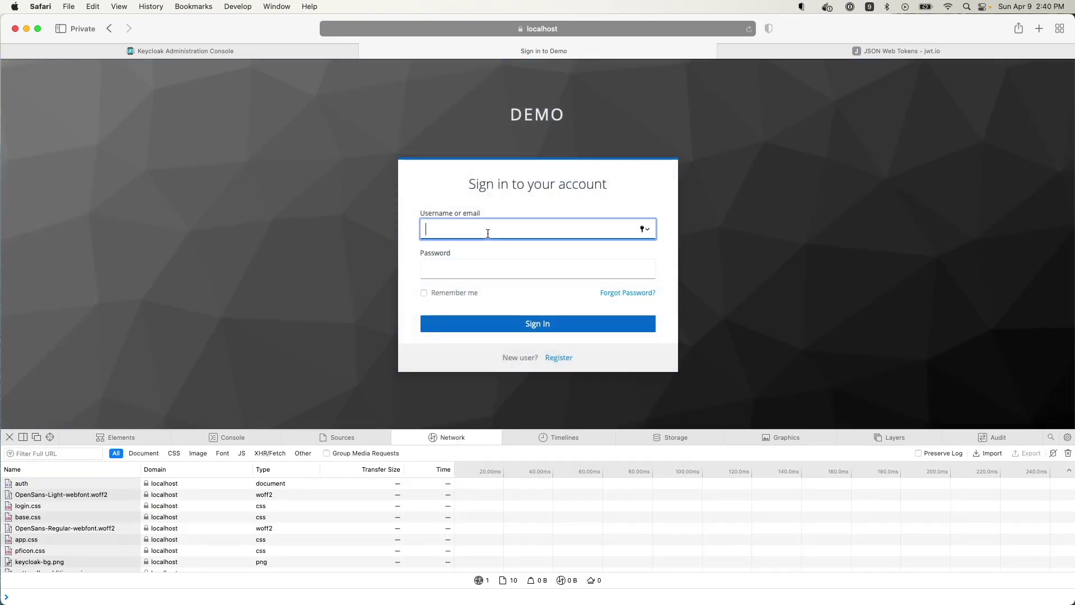
type("demo")
key("Tab")
type("demo")
left_click(516, 329)
- Open Personal info and select the account request's Authorization Bearer access token
left_click(73, 261)
scroll(414, 496, "down", 15)
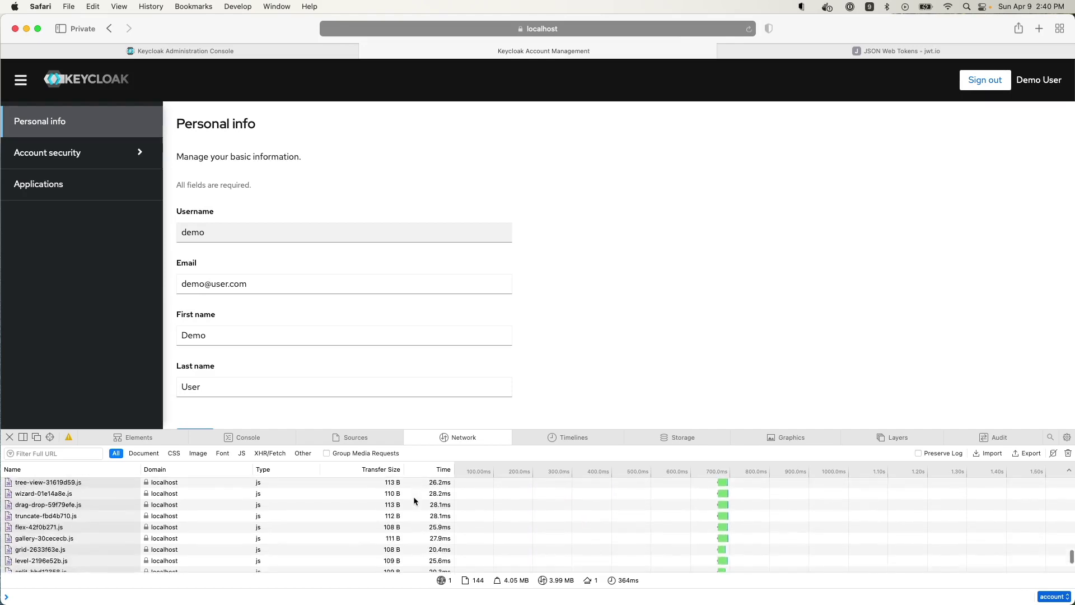
left_click(56, 567)
scroll(358, 540, "down", 5)
scroll(358, 545, "down", 2)
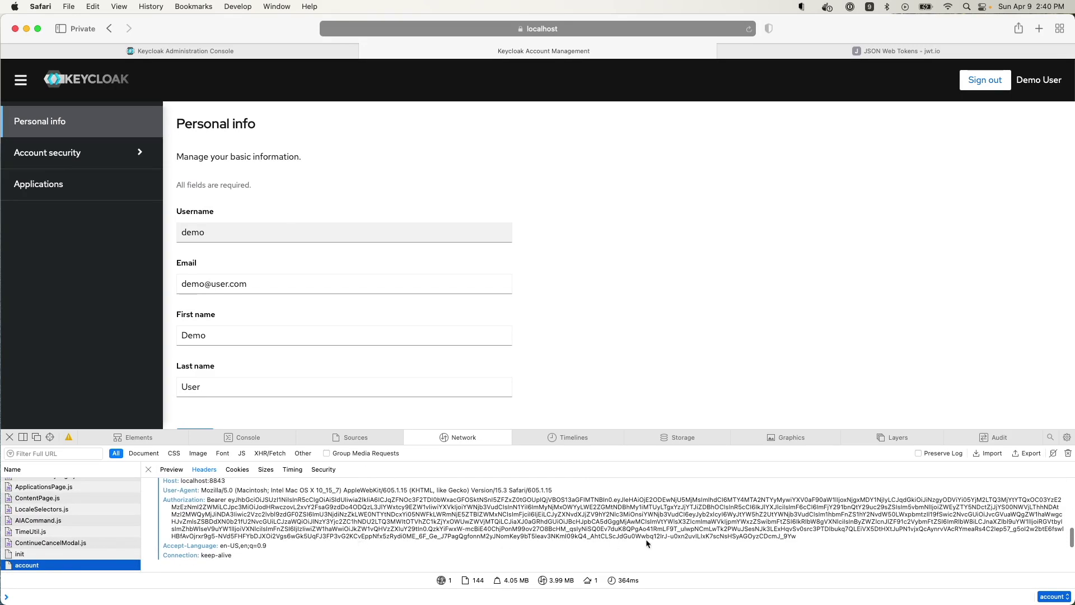
left_click_drag(797, 536, 231, 500)
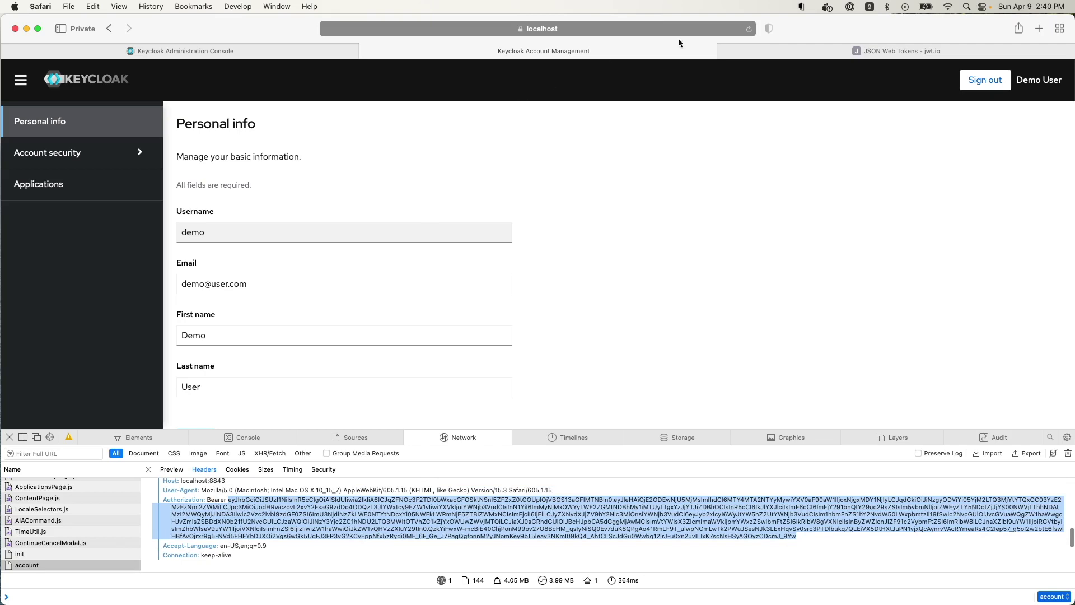
left_click(809, 46)
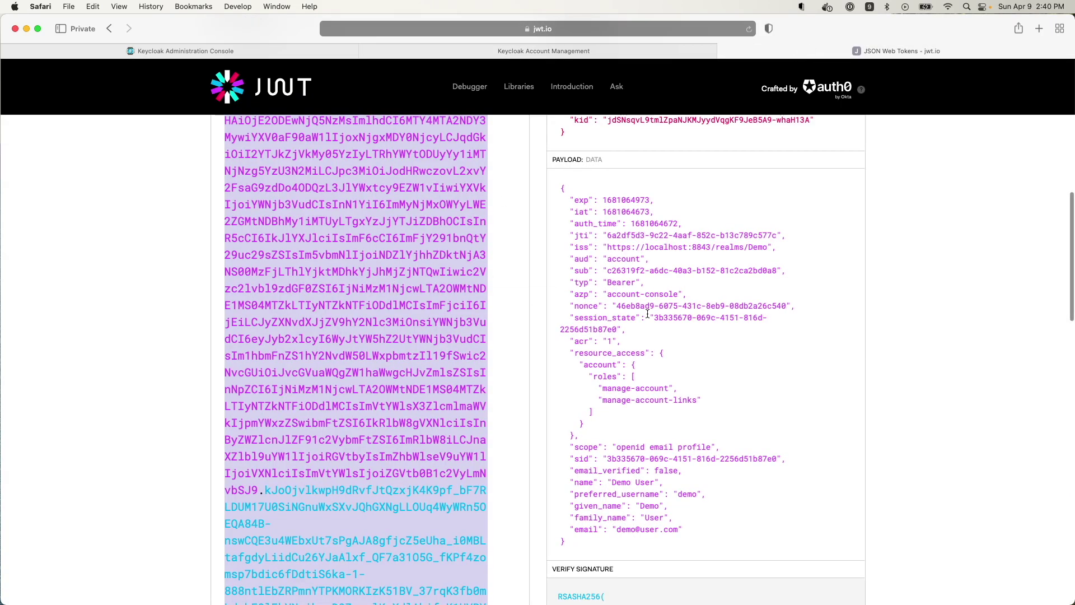
- Replace the old encoded token on jwt.io with the newly copied access token
scroll(629, 480, "down", 2)
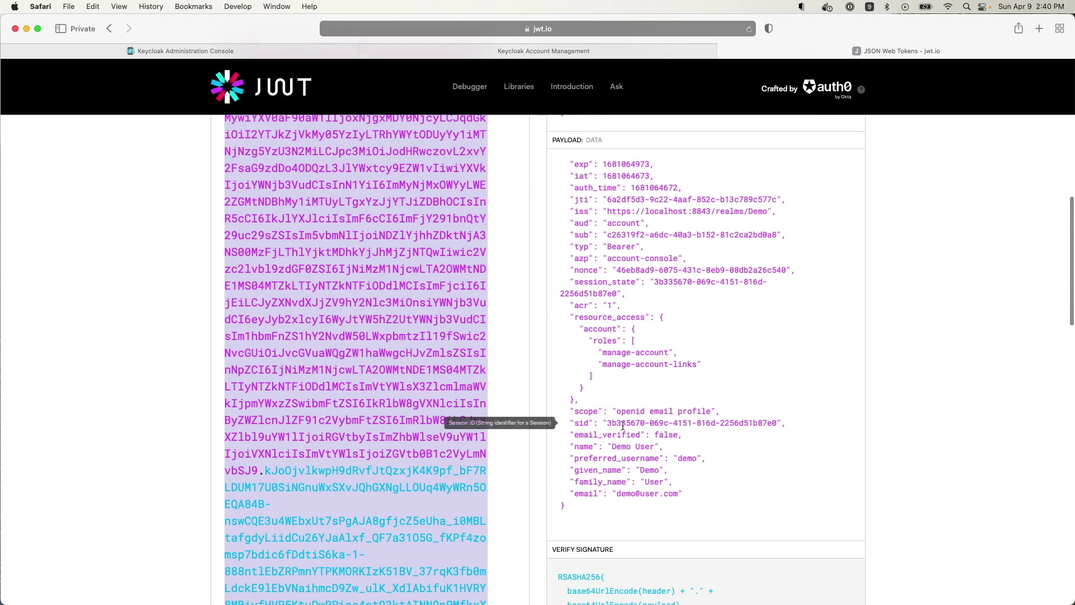
left_click(338, 297)
key("super+a")
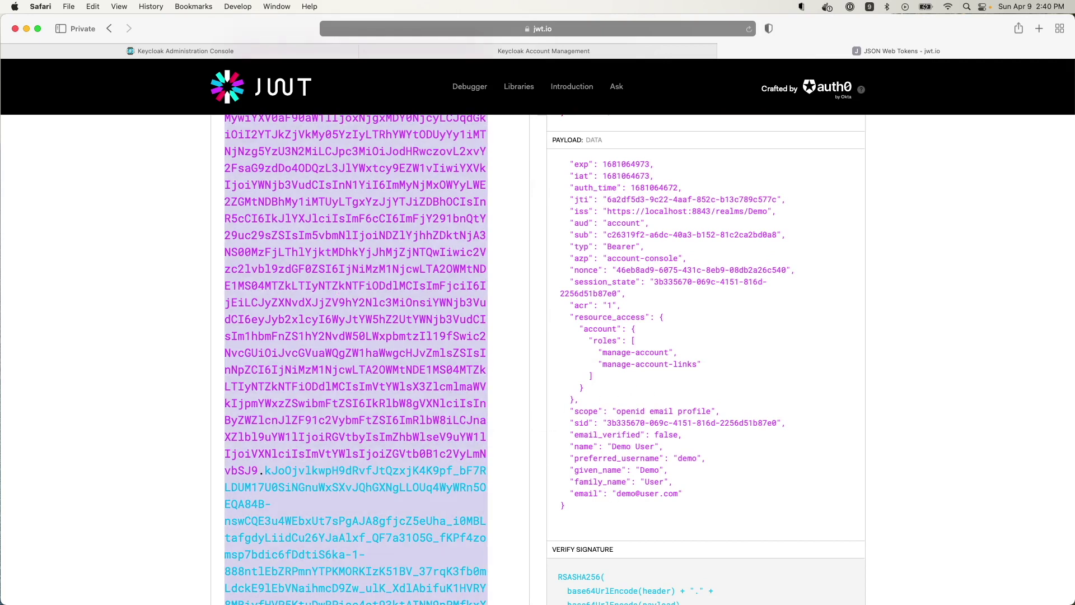
key("BackSpace")
scroll(348, 264, "up", 4)
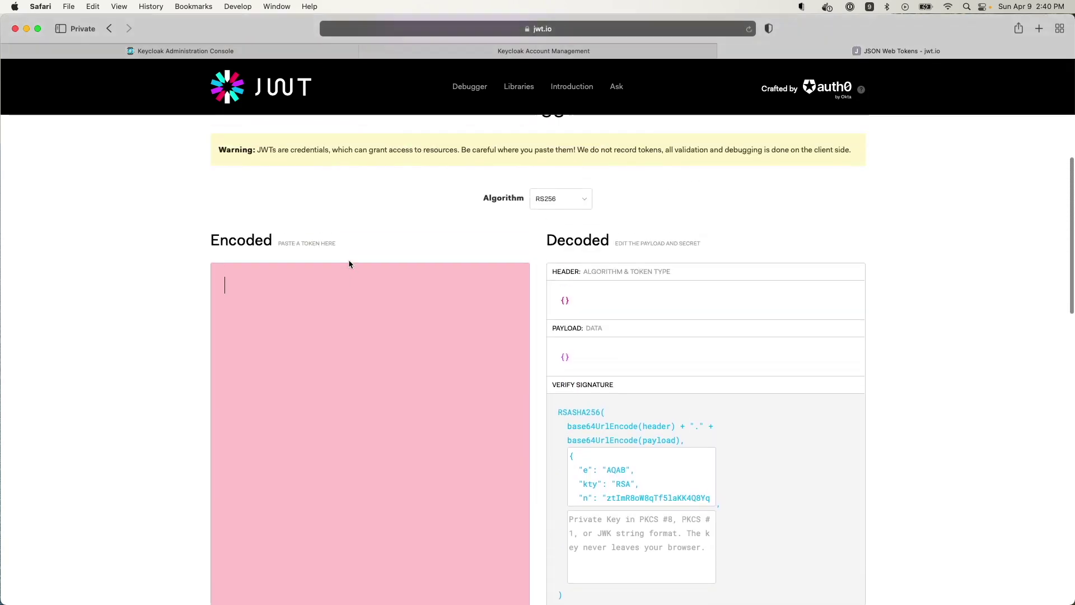
key("super+v")
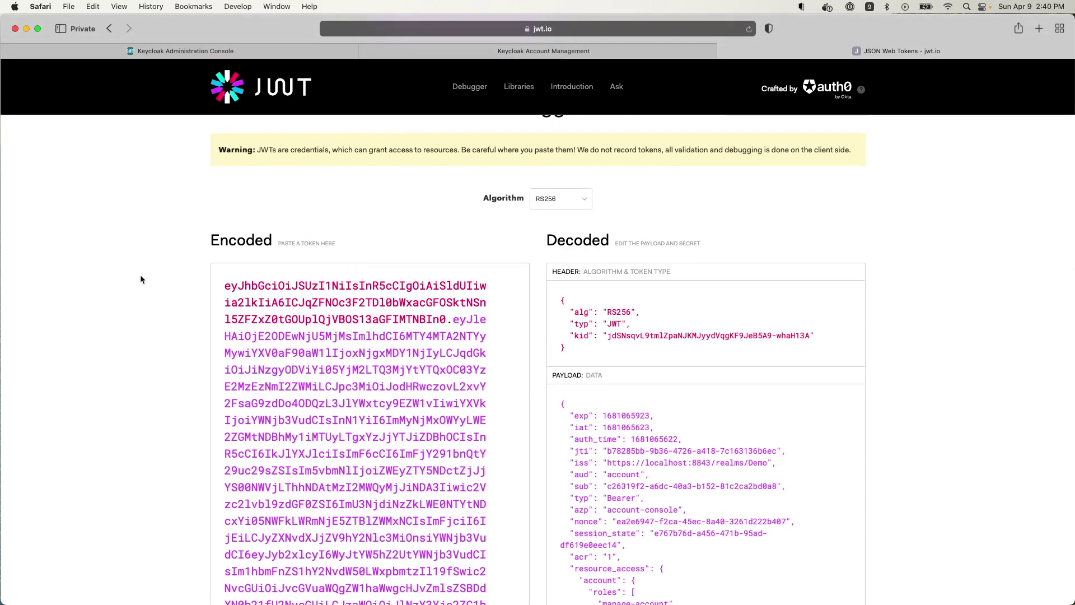
- Highlight the birthdate (April 9th 2000) and age (23) claims in the decoded payload
scroll(137, 278, "down", 3)
scroll(136, 278, "down", 3)
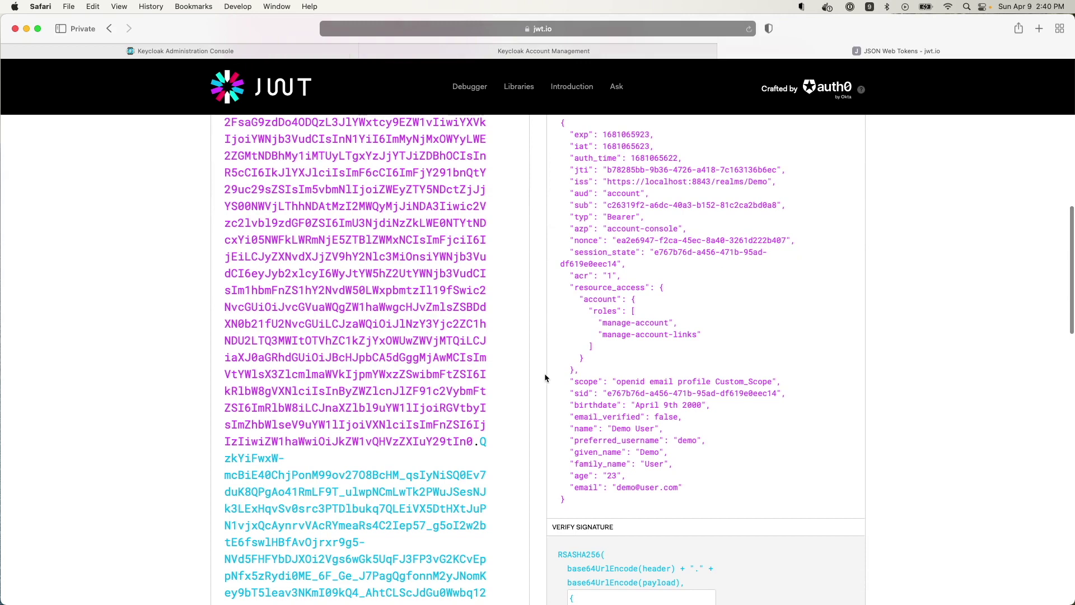
double_click(592, 405)
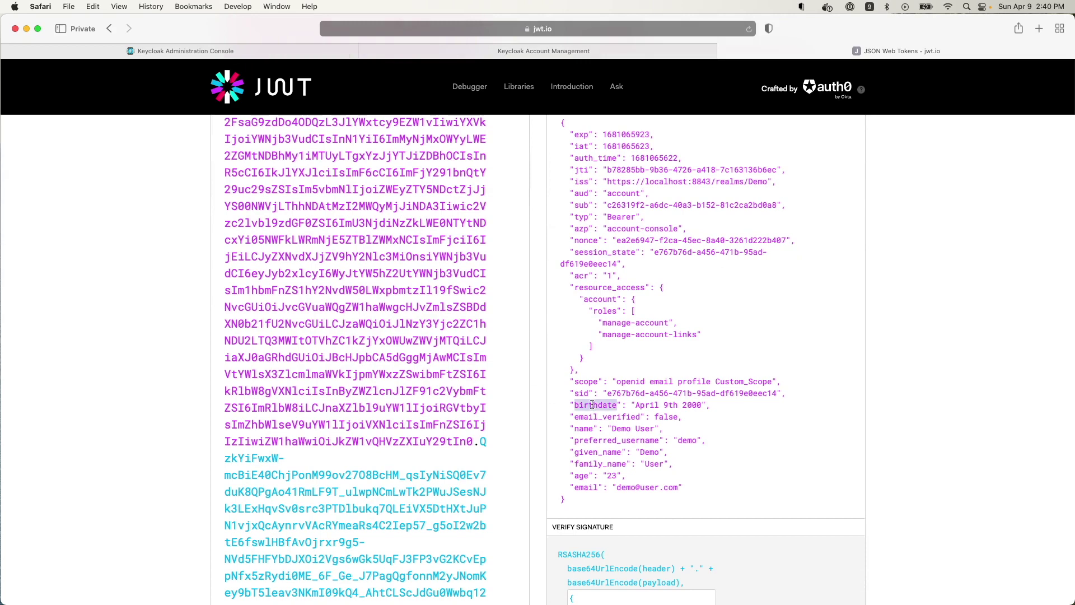
double_click(580, 477)
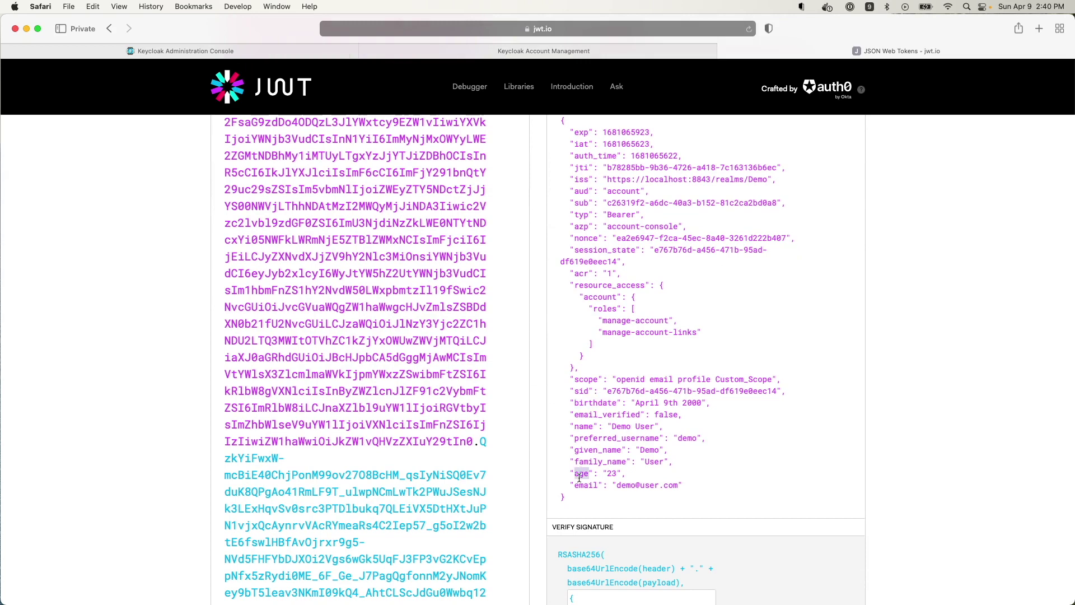